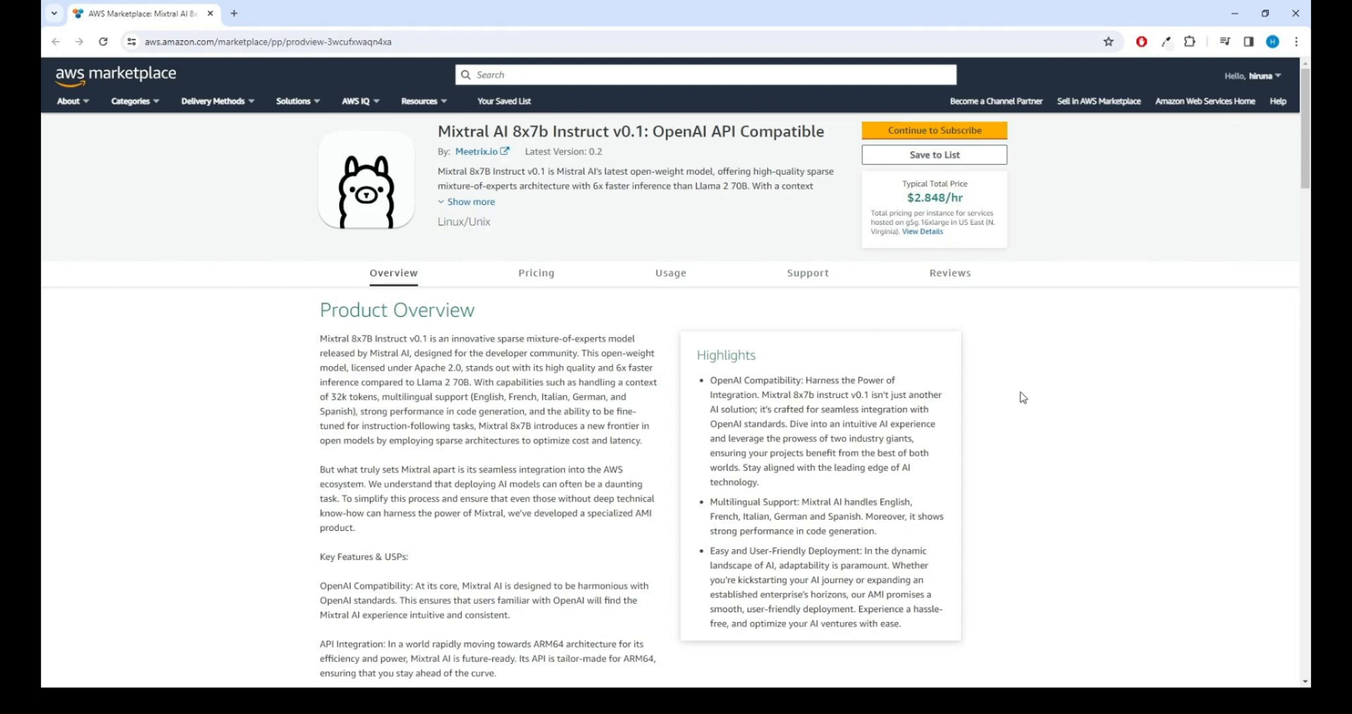
Step: Choose Continue to Subscribe on the Mixtral AI 8x7b Instruct v0.1 product page
{"action": "left_click", "coordinate": [955, 139]}
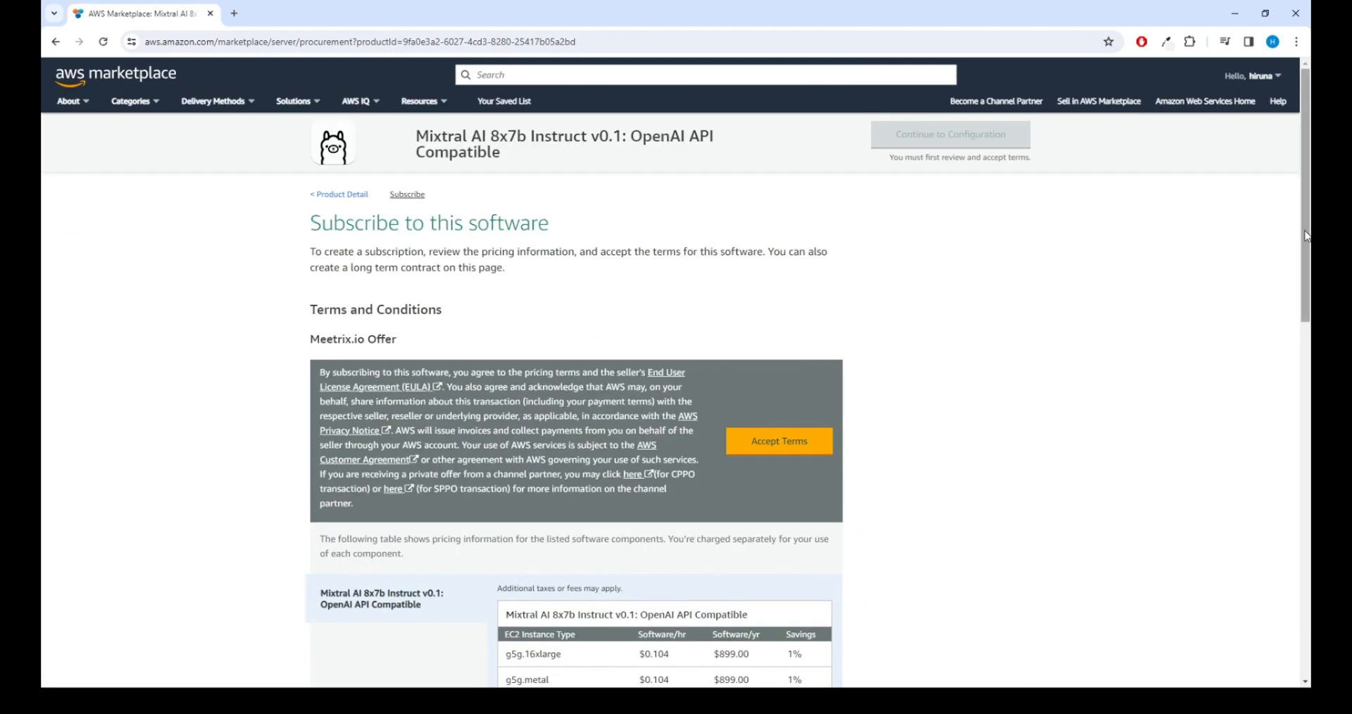
Step: Accept the seller's Terms and Conditions for the Mixtral AI 8x7b Instruct v0.1 subscription
{"action": "left_click_drag", "start_coordinate": [1306, 236], "coordinate": [1306, 262]}
{"action": "left_click", "coordinate": [799, 380]}
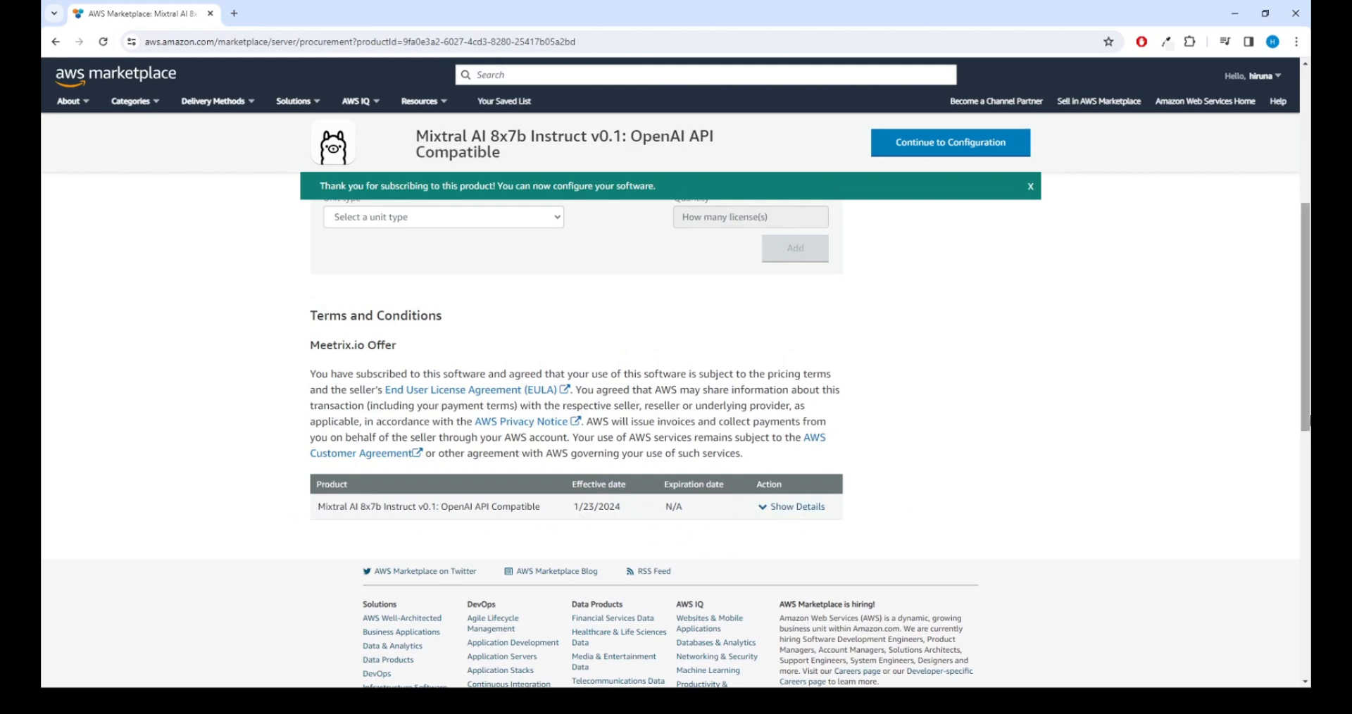
{"action": "left_click_drag", "start_coordinate": [1307, 415], "coordinate": [1223, 242]}
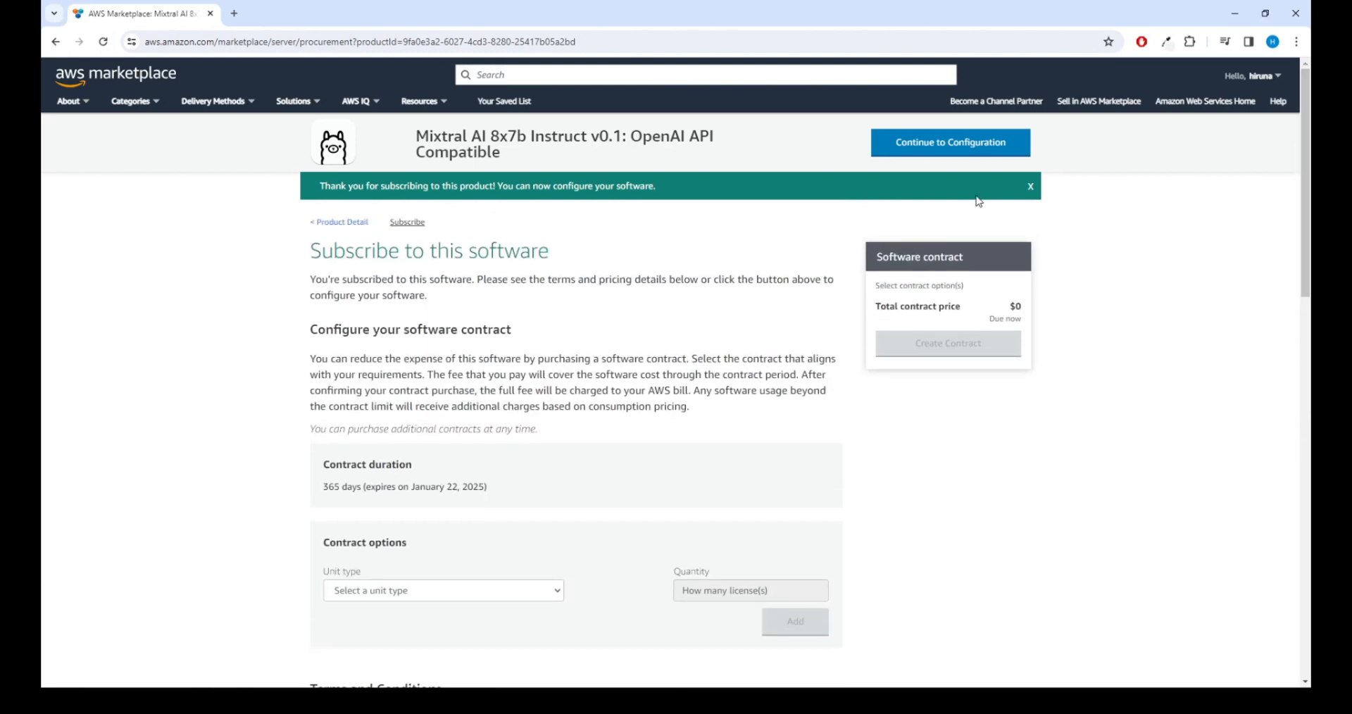
Step: Configure the CloudFormation template, version 0.2, region US East (N. Virginia), and continue to launch
{"action": "left_click", "coordinate": [989, 145]}
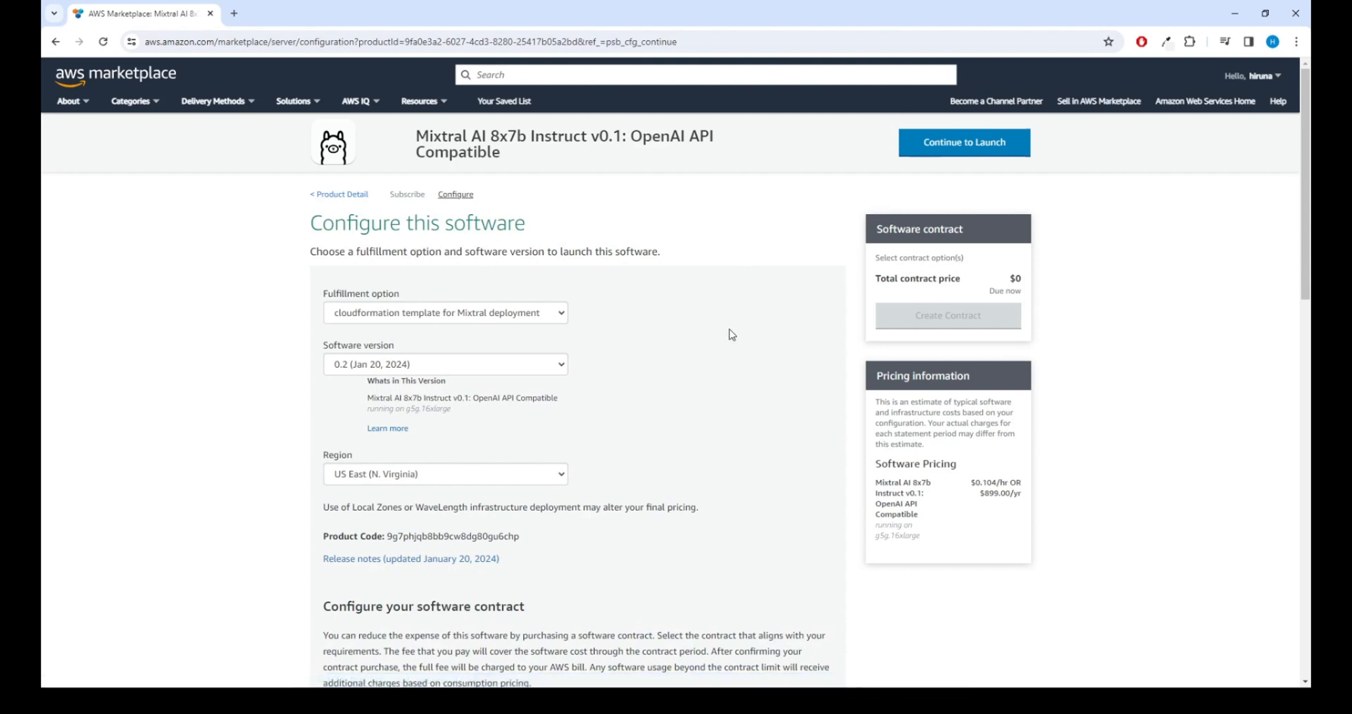
{"action": "left_click", "coordinate": [553, 312]}
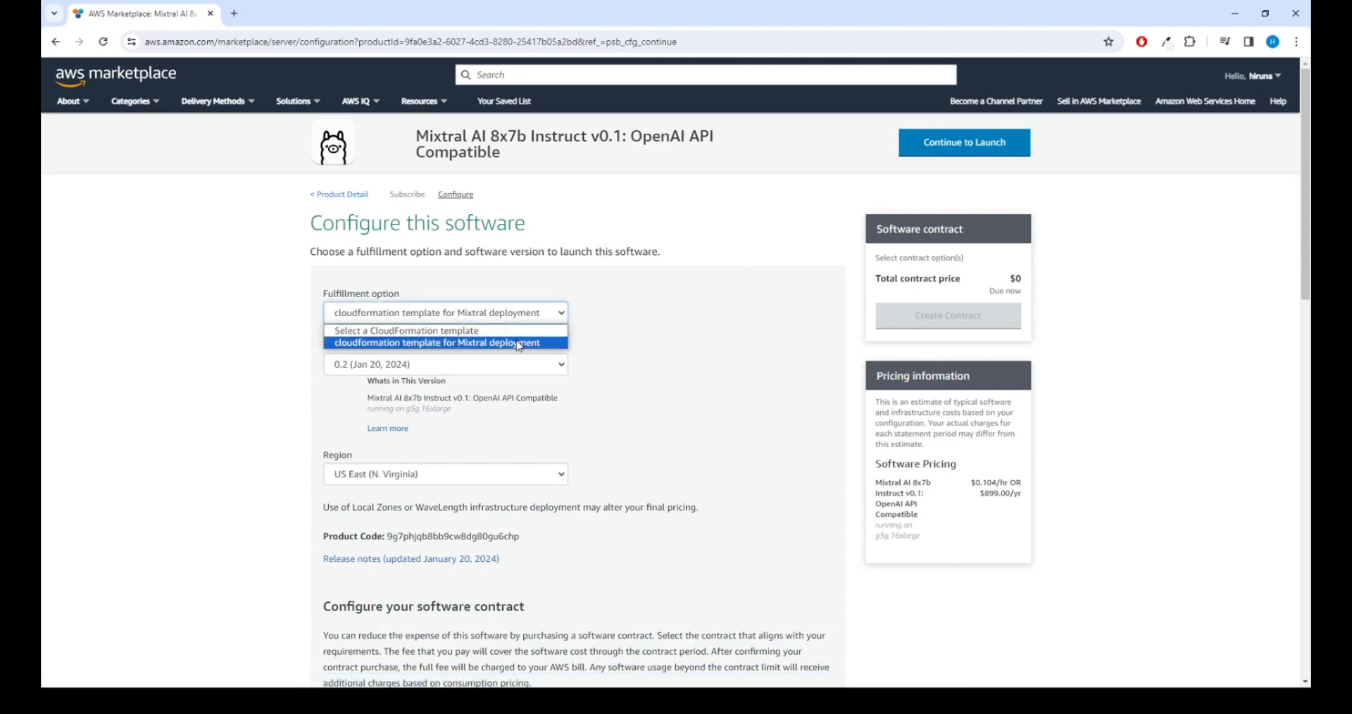
{"action": "left_click", "coordinate": [528, 344]}
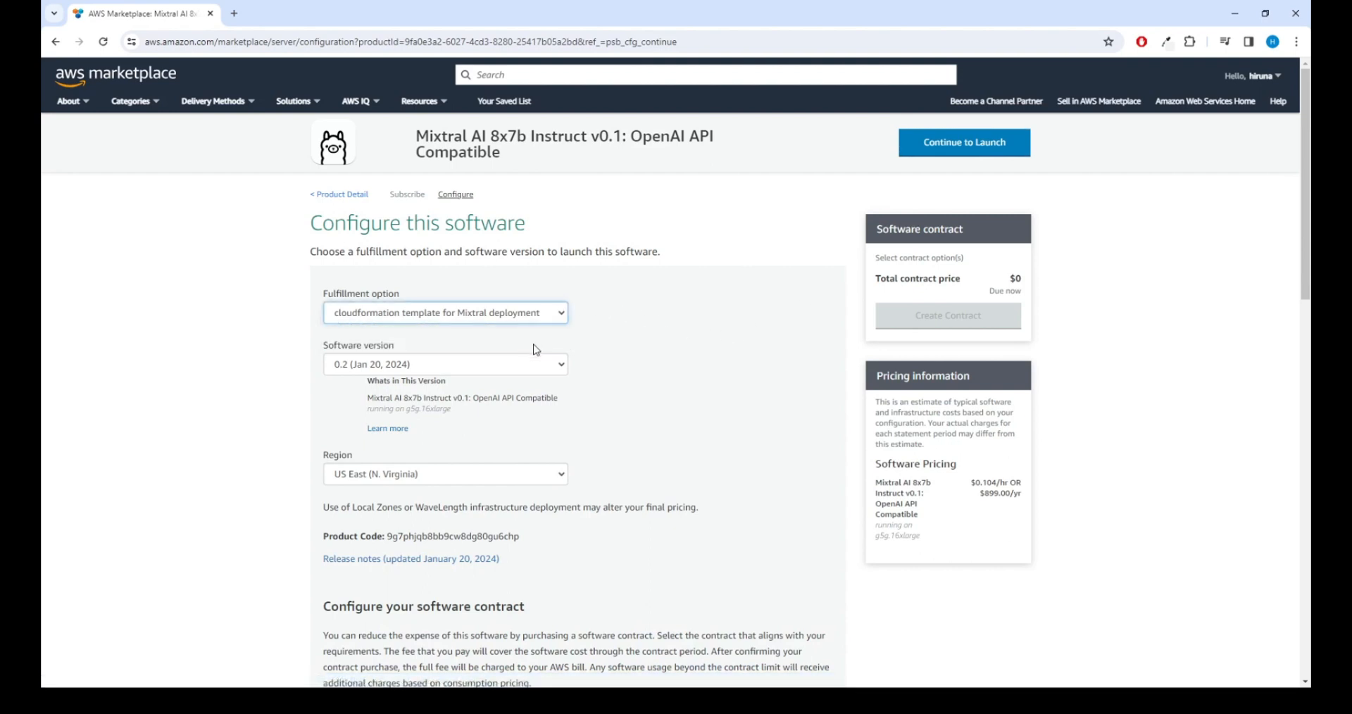
{"action": "left_click", "coordinate": [561, 365]}
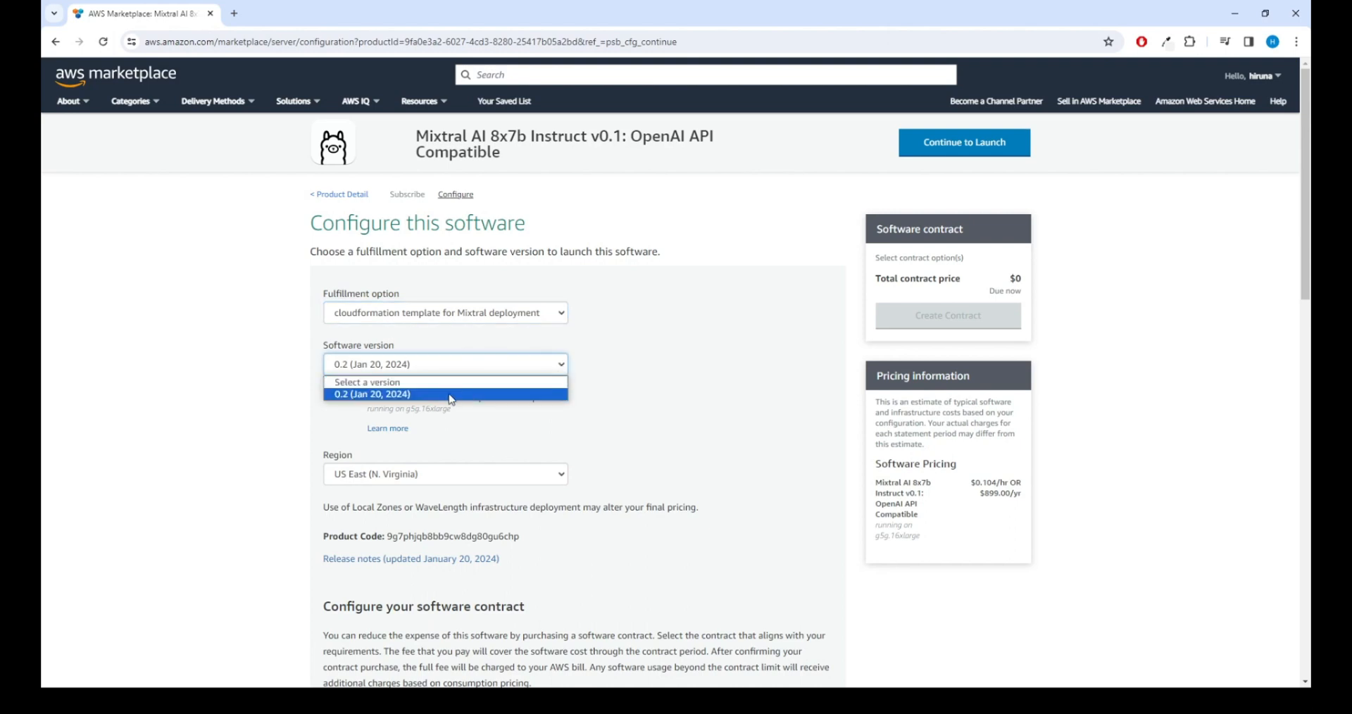
{"action": "left_click", "coordinate": [403, 395]}
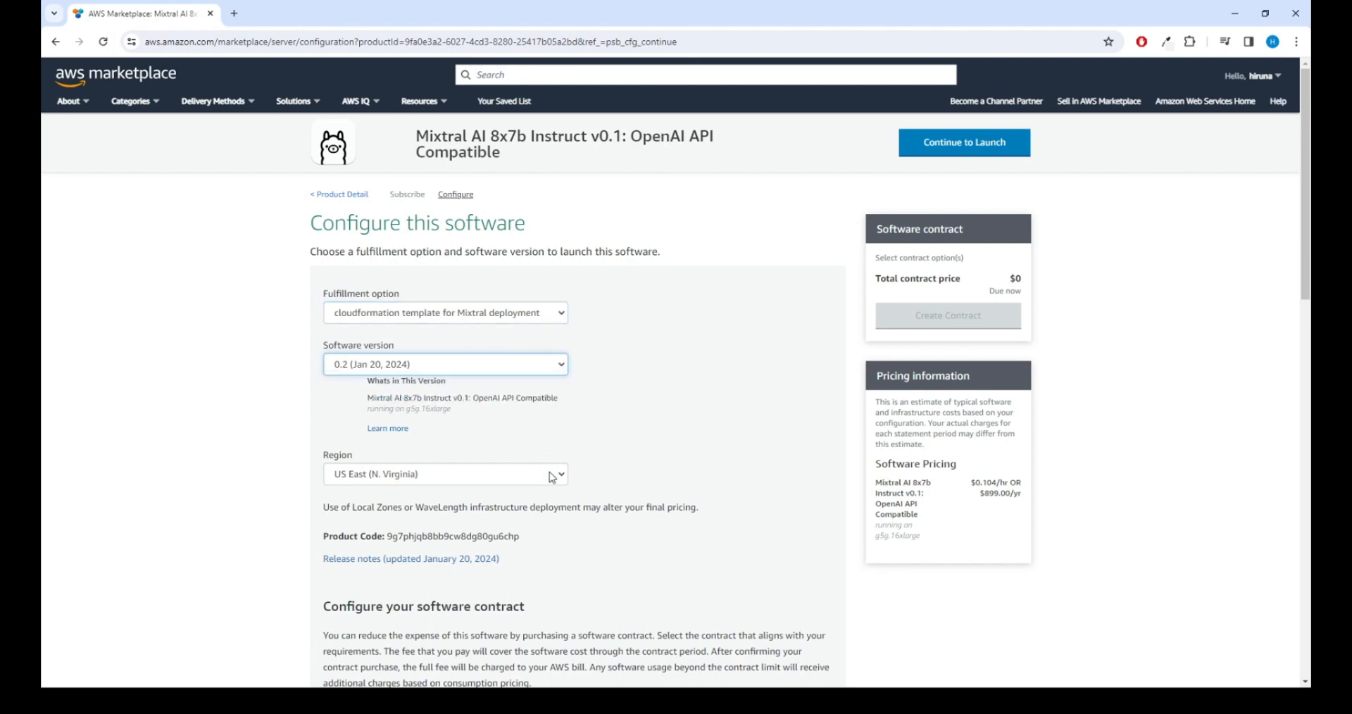
{"action": "left_click", "coordinate": [555, 479]}
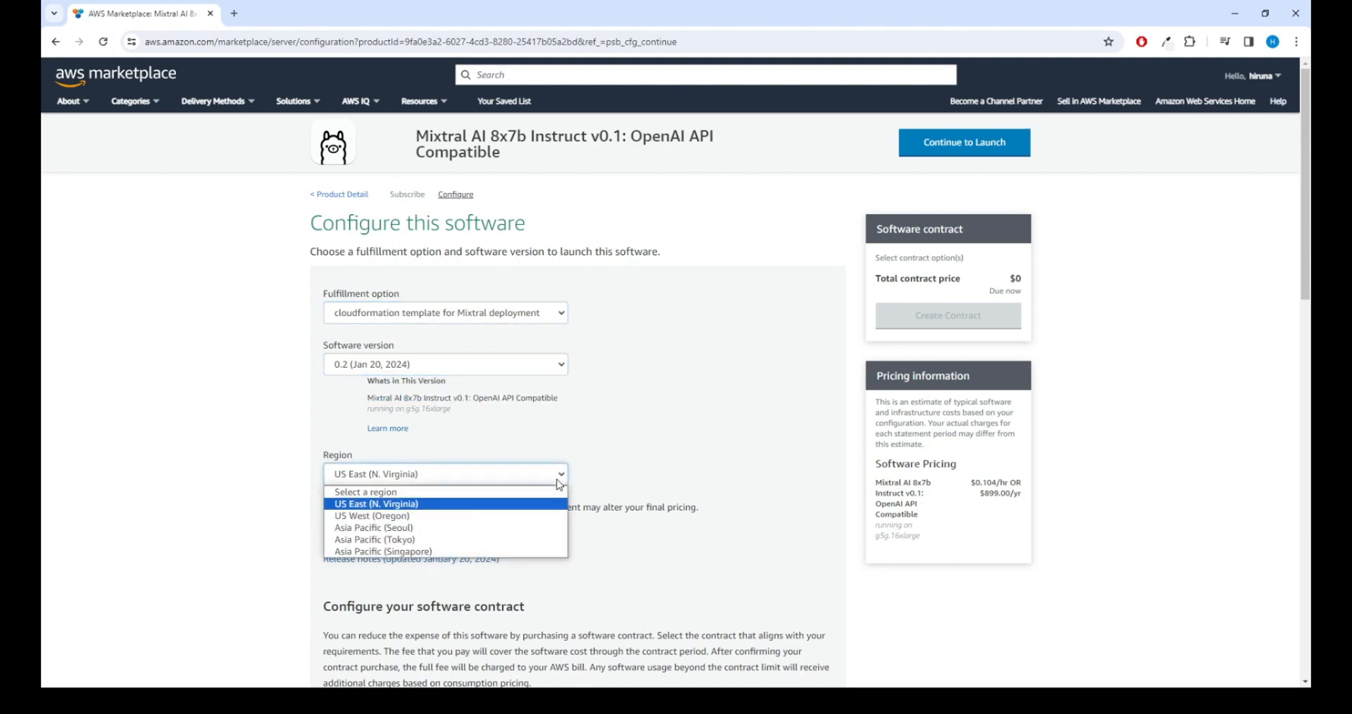
{"action": "left_click", "coordinate": [465, 506]}
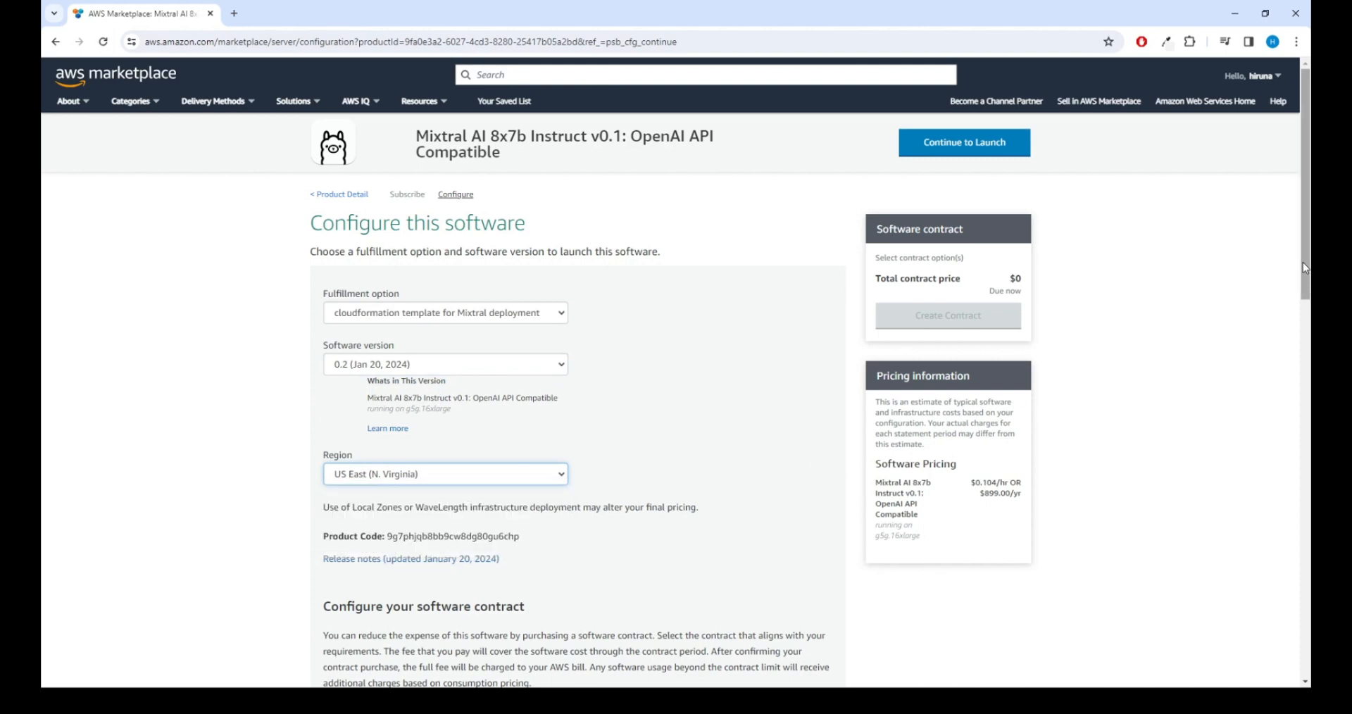
{"action": "left_click_drag", "start_coordinate": [1303, 262], "coordinate": [1290, 220]}
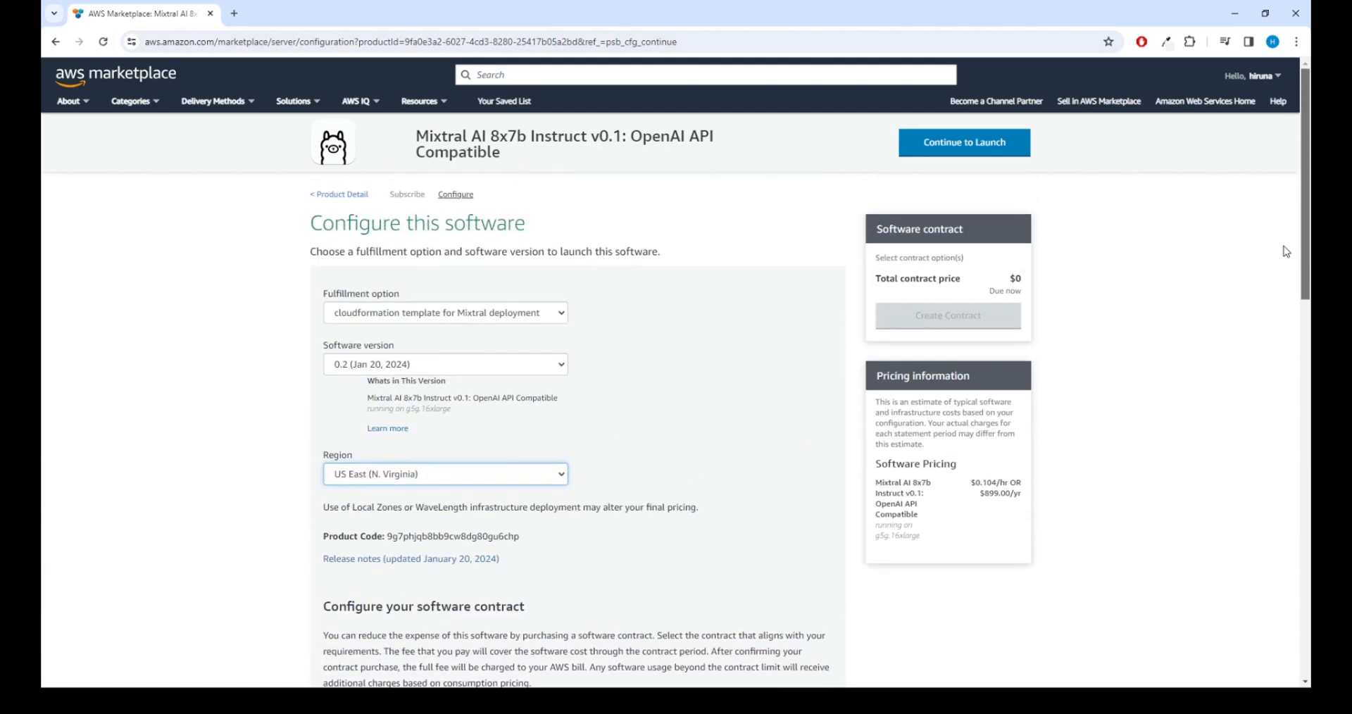
{"action": "left_click", "coordinate": [966, 153]}
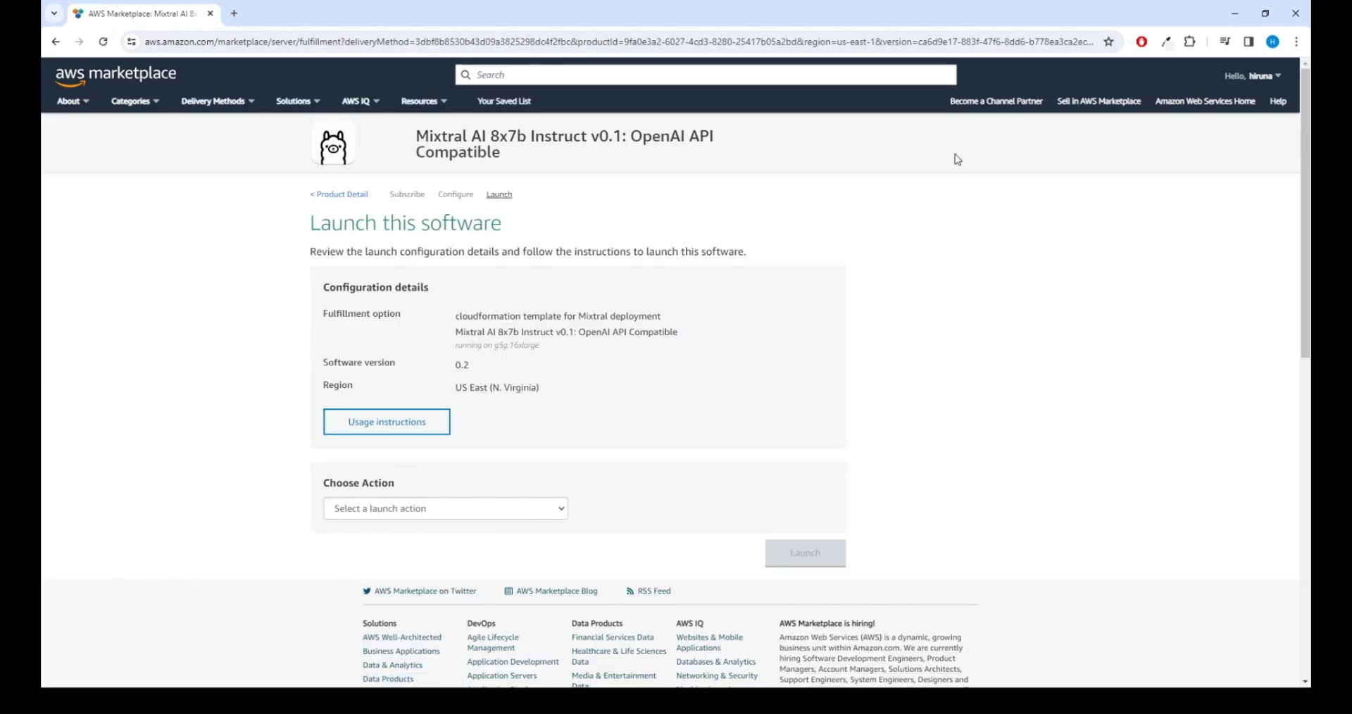
Step: Select Launch CloudFormation as the action and launch the Mixtral configuration
{"action": "left_click", "coordinate": [550, 513]}
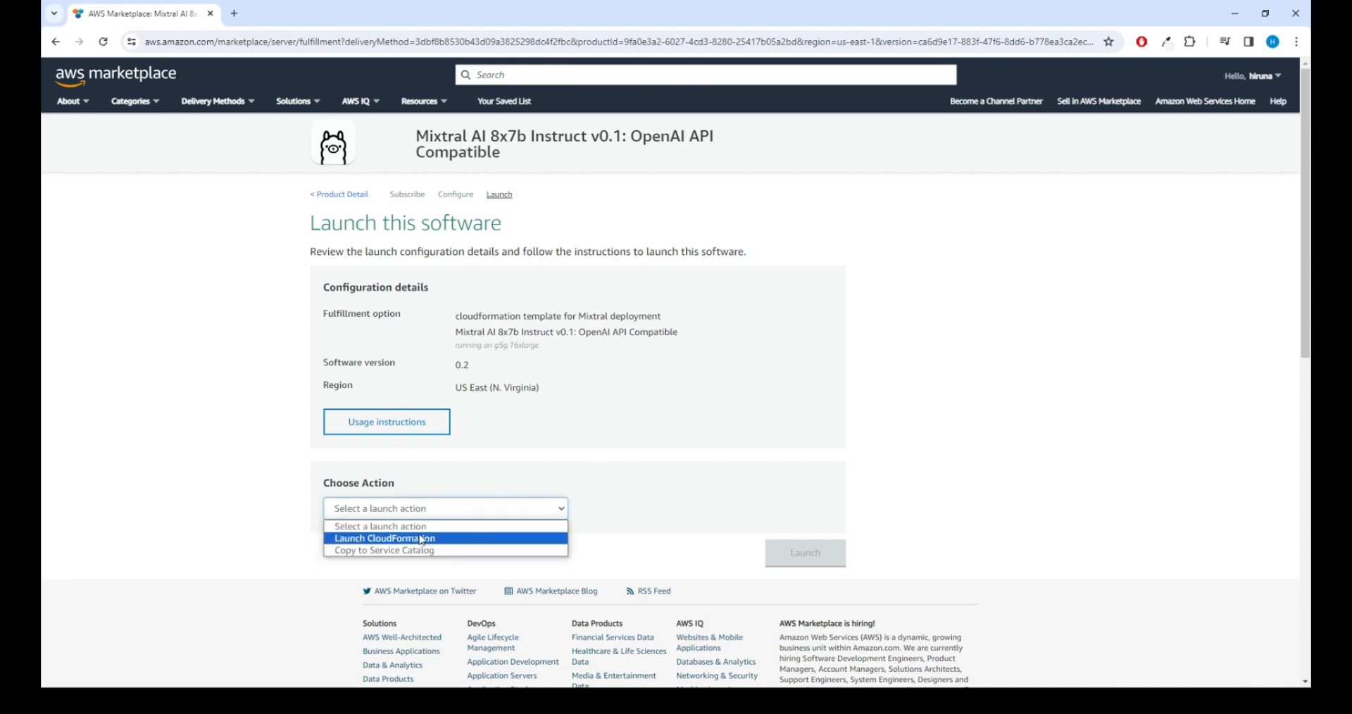
{"action": "left_click", "coordinate": [392, 540]}
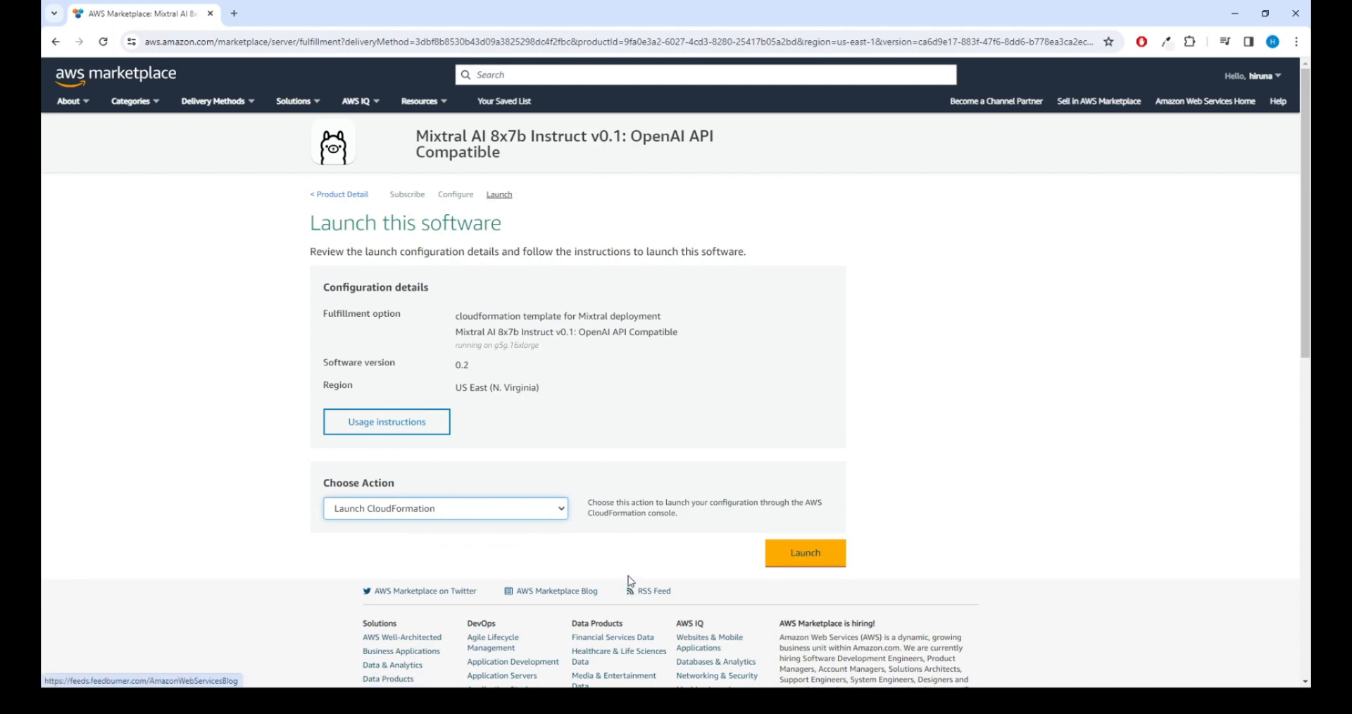
{"action": "left_click", "coordinate": [798, 568]}
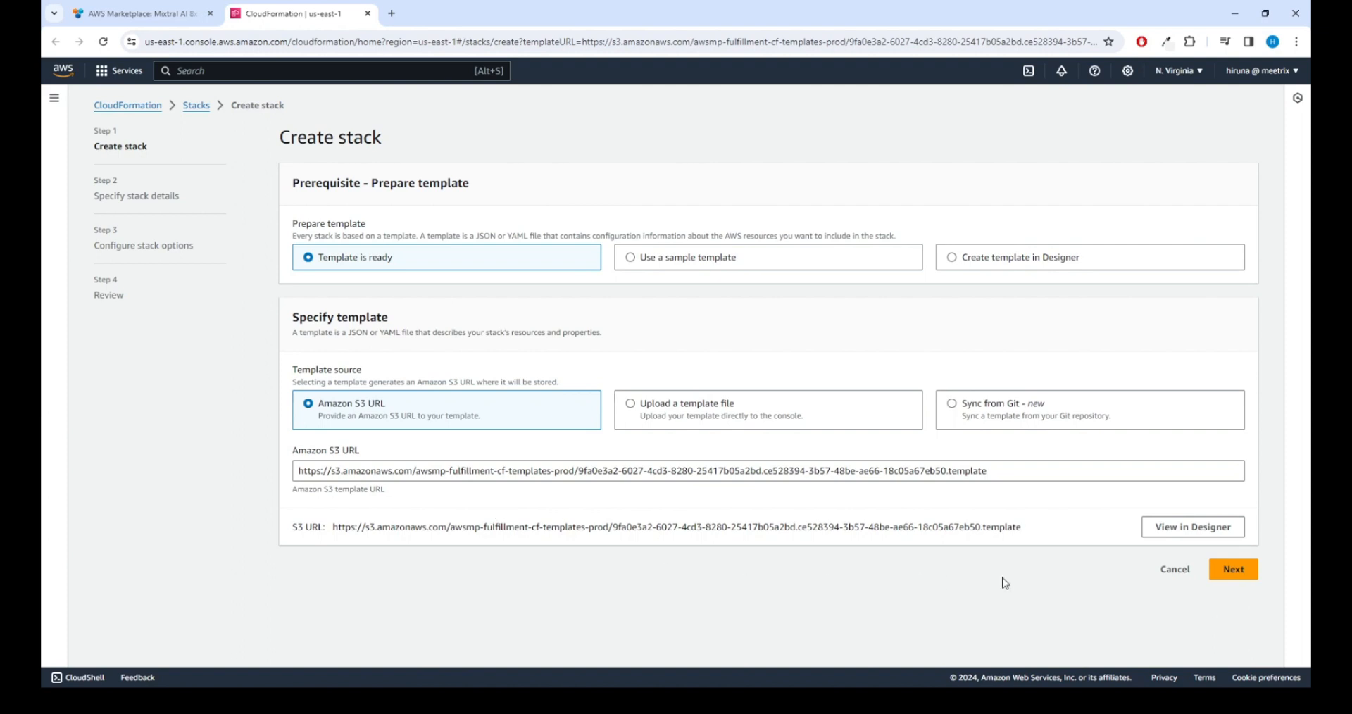
Step: Keep 'Template is ready' with the prefilled Amazon S3 template URL and continue
{"action": "left_click", "coordinate": [1229, 571]}
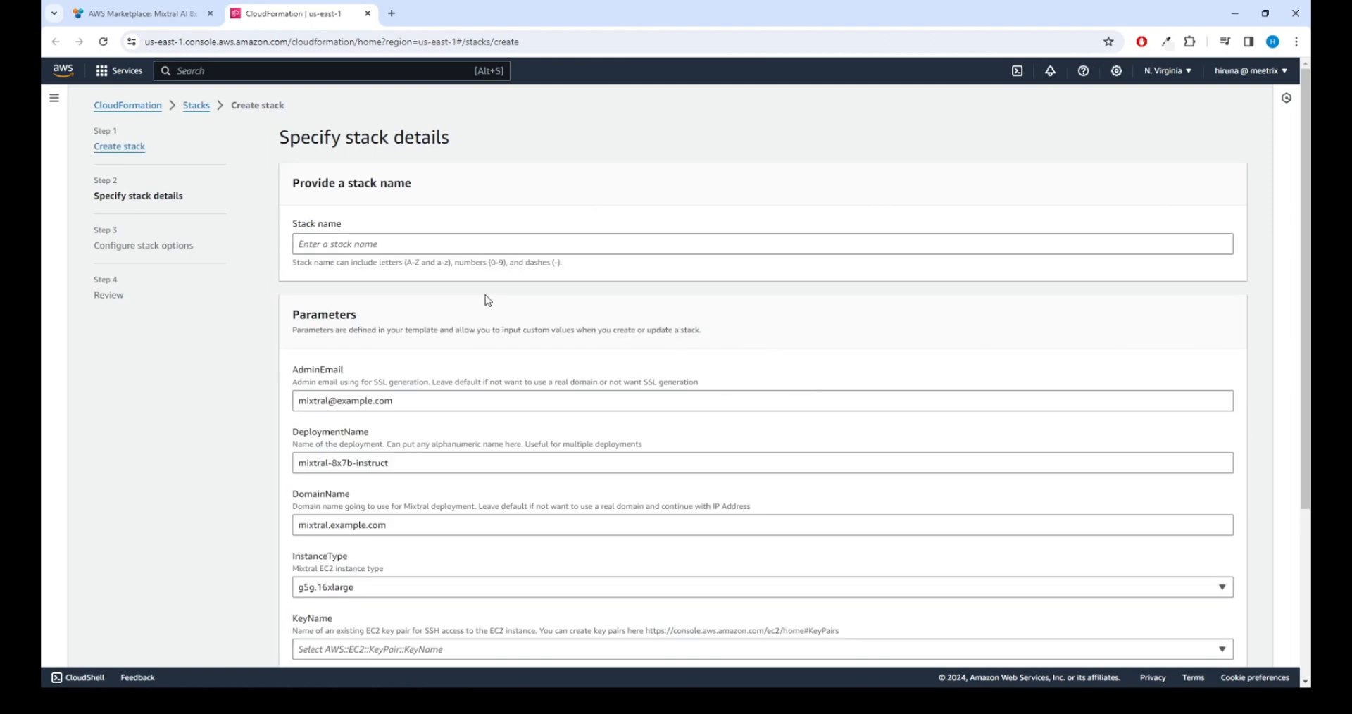
Step: Name the stack test-mixtral and replace the placeholder in AdminEmail with the user's address
{"action": "left_click", "coordinate": [329, 246]}
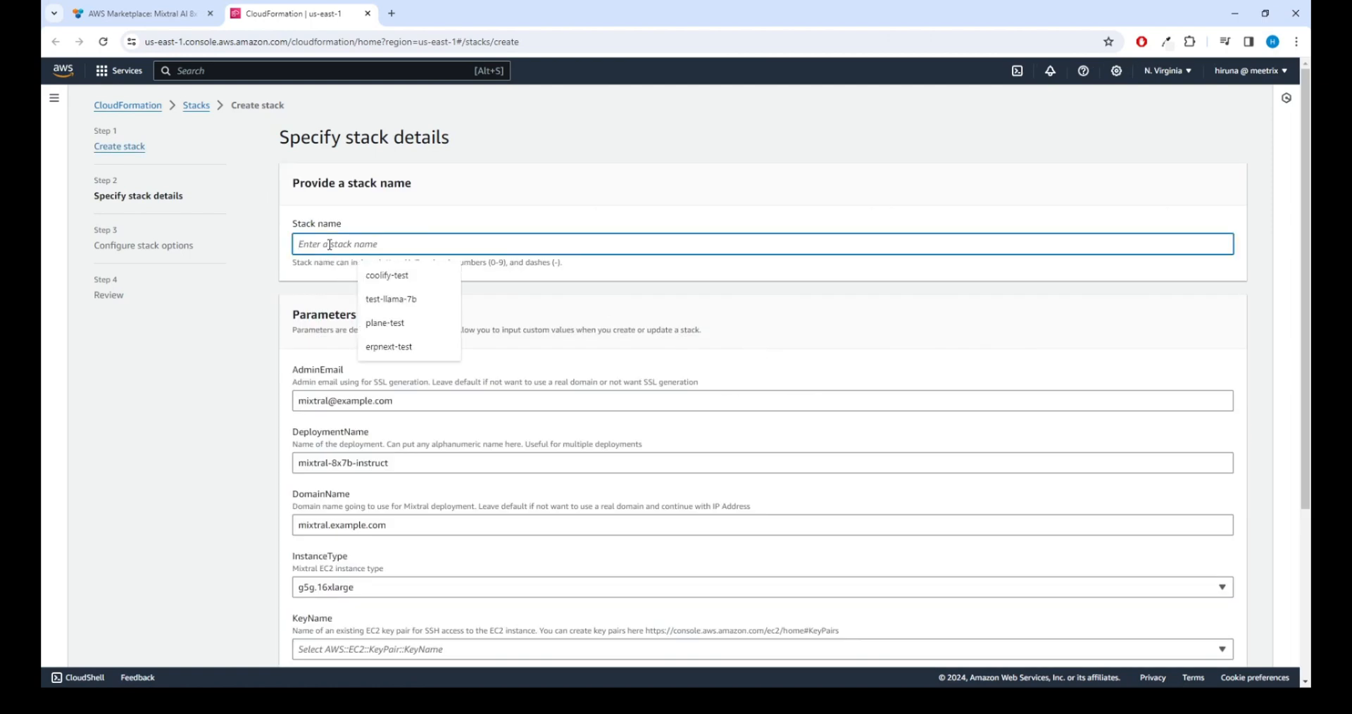
{"action": "type", "text": "te"}
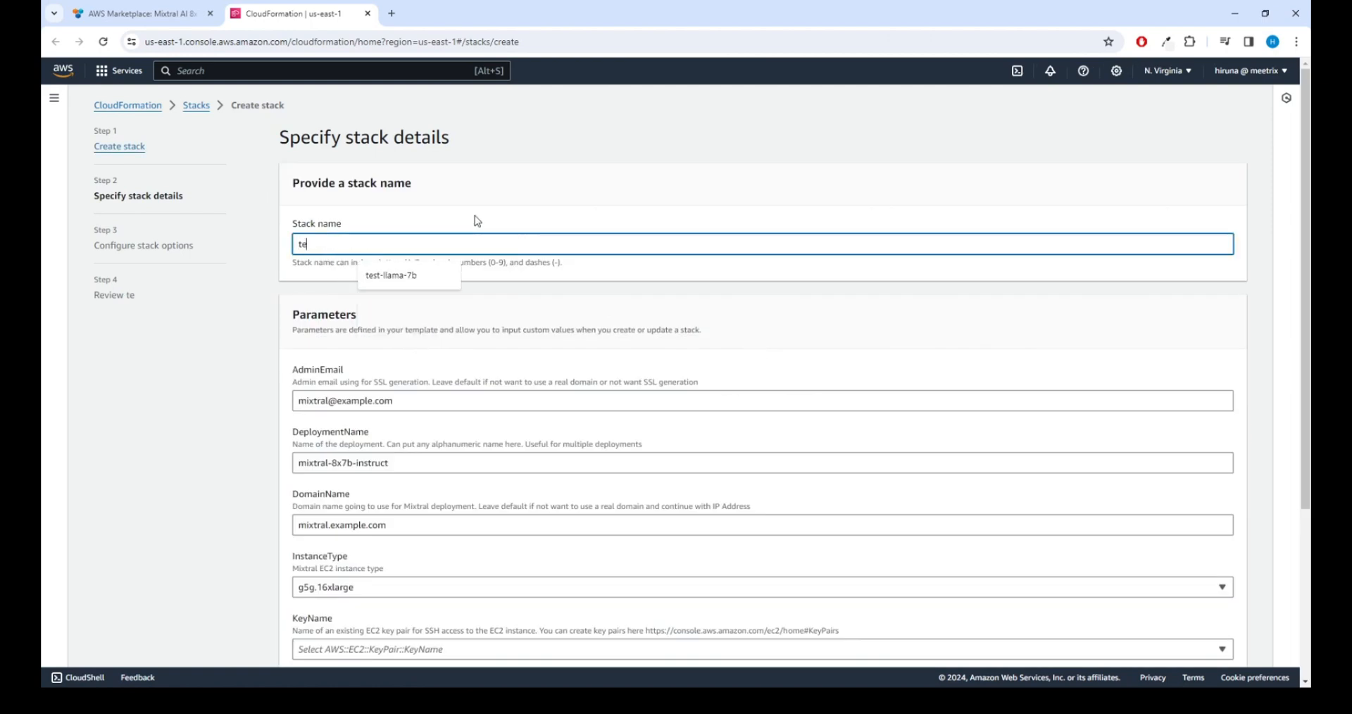
{"action": "type", "text": "st-mee"}
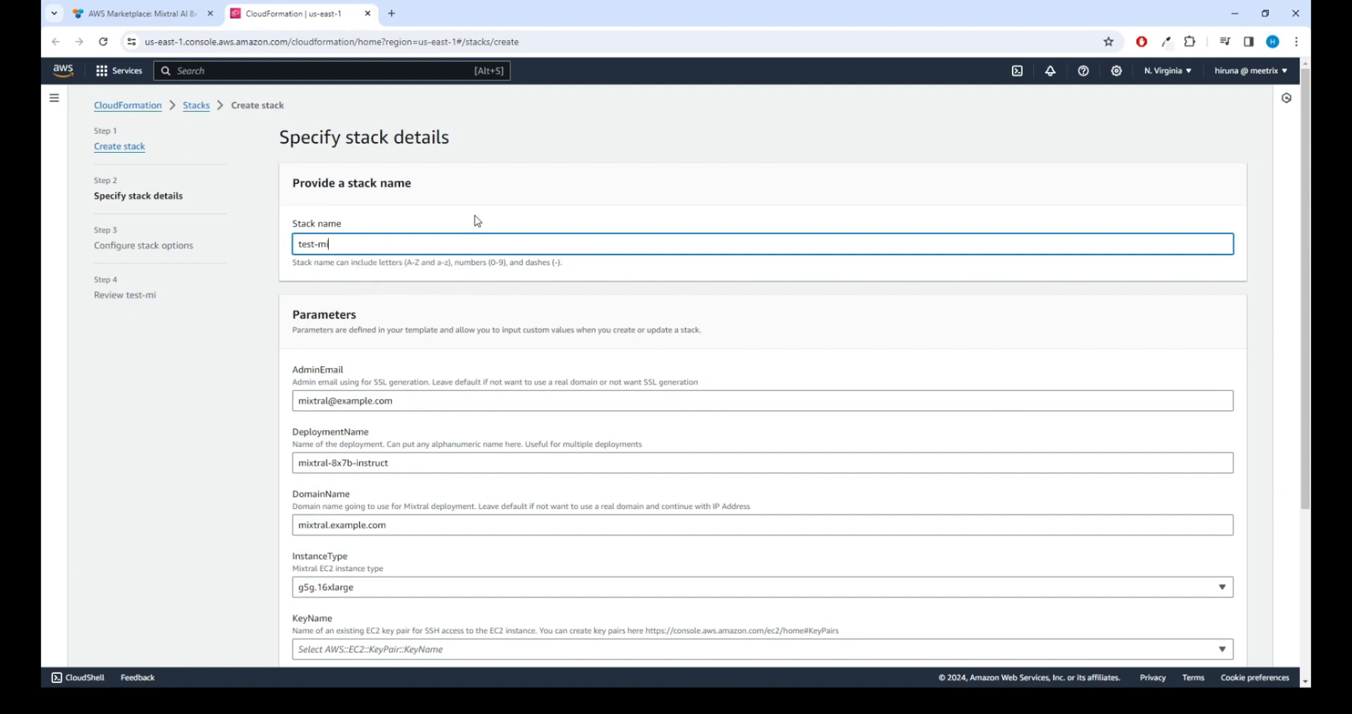
{"action": "type", "text": "ta"}
{"action": "double_click", "coordinate": [331, 401]}
{"action": "key", "text": "BackSpace"}
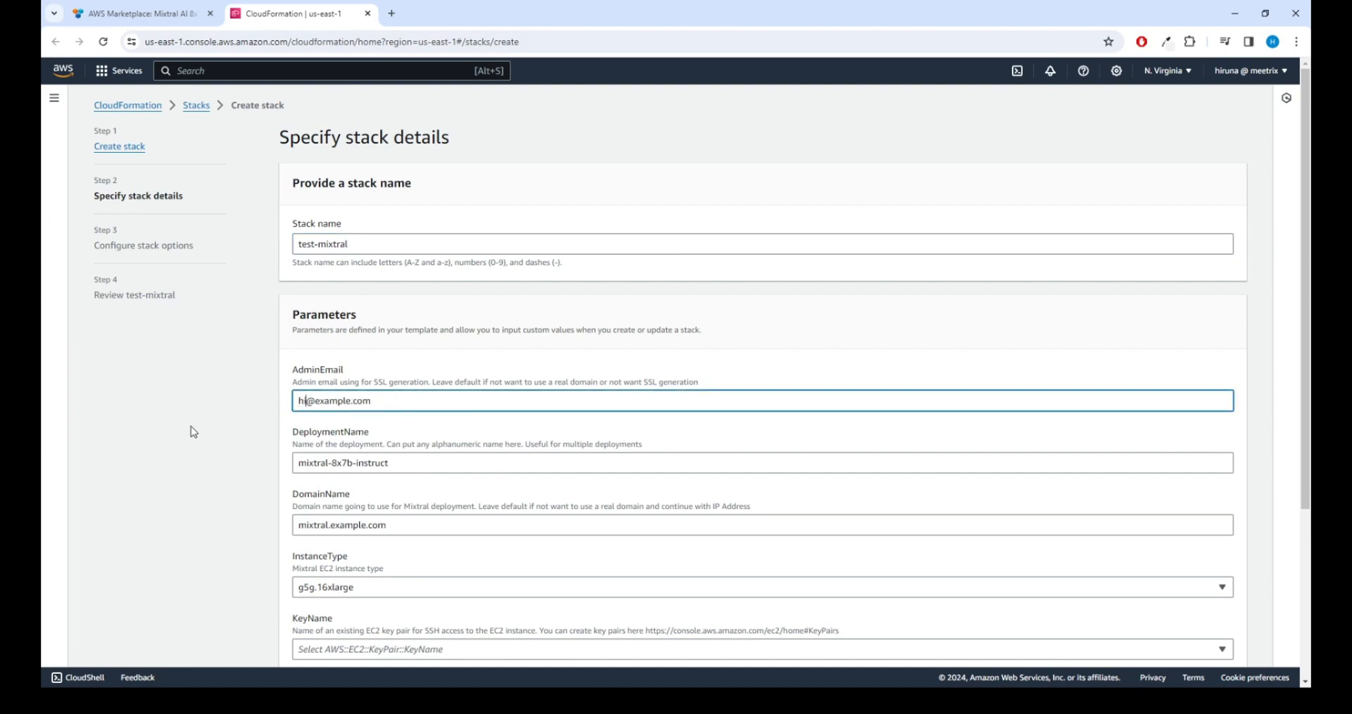
Step: Set DeploymentName to 'test' and DomainName to 'test.mixtral.prod.meetrix.io'
{"action": "left_click", "coordinate": [418, 469]}
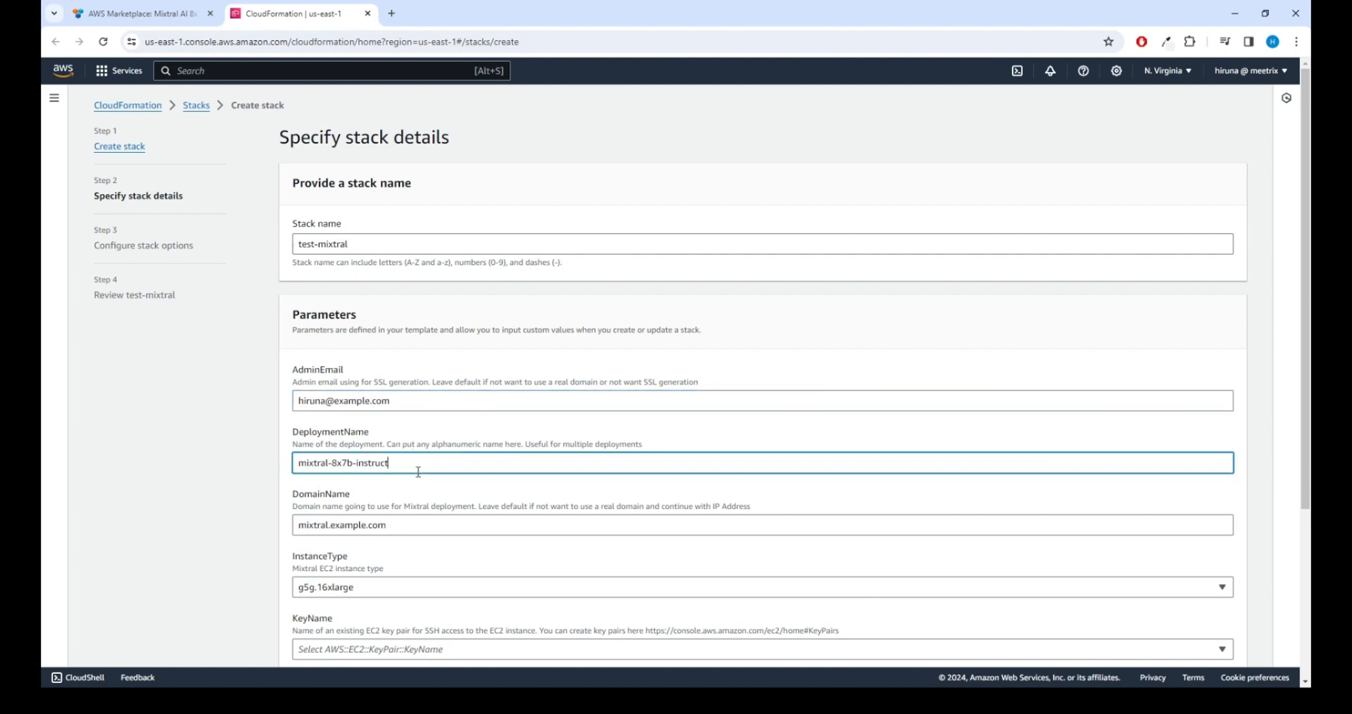
{"action": "key", "text": "ctrl+a"}
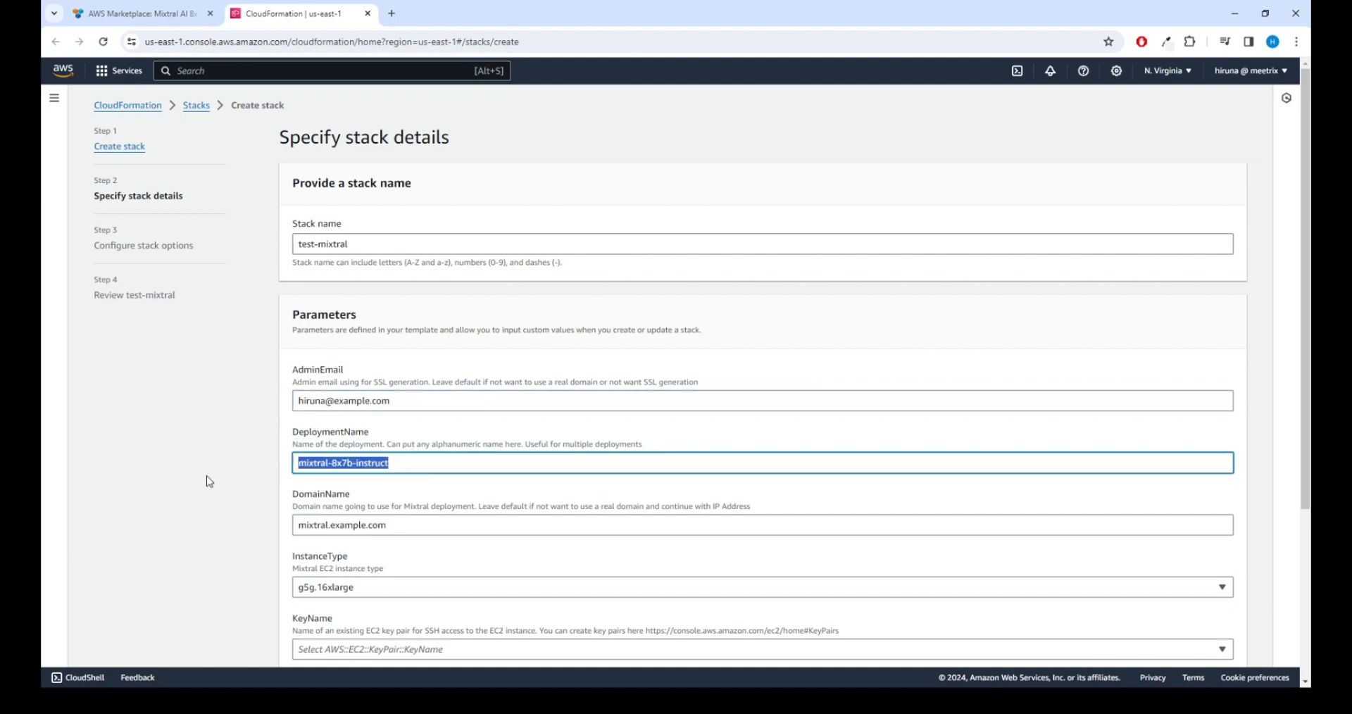
{"action": "type", "text": "test"}
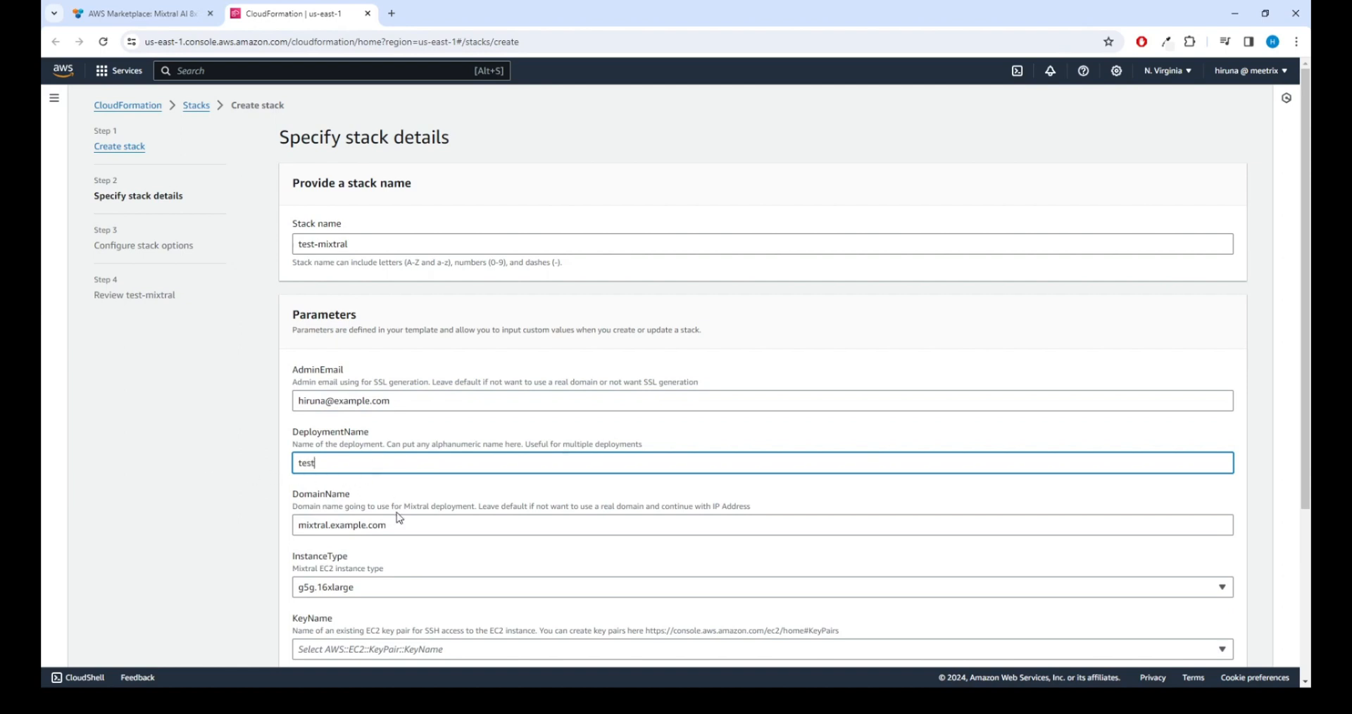
{"action": "left_click_drag", "start_coordinate": [369, 523], "coordinate": [104, 527]}
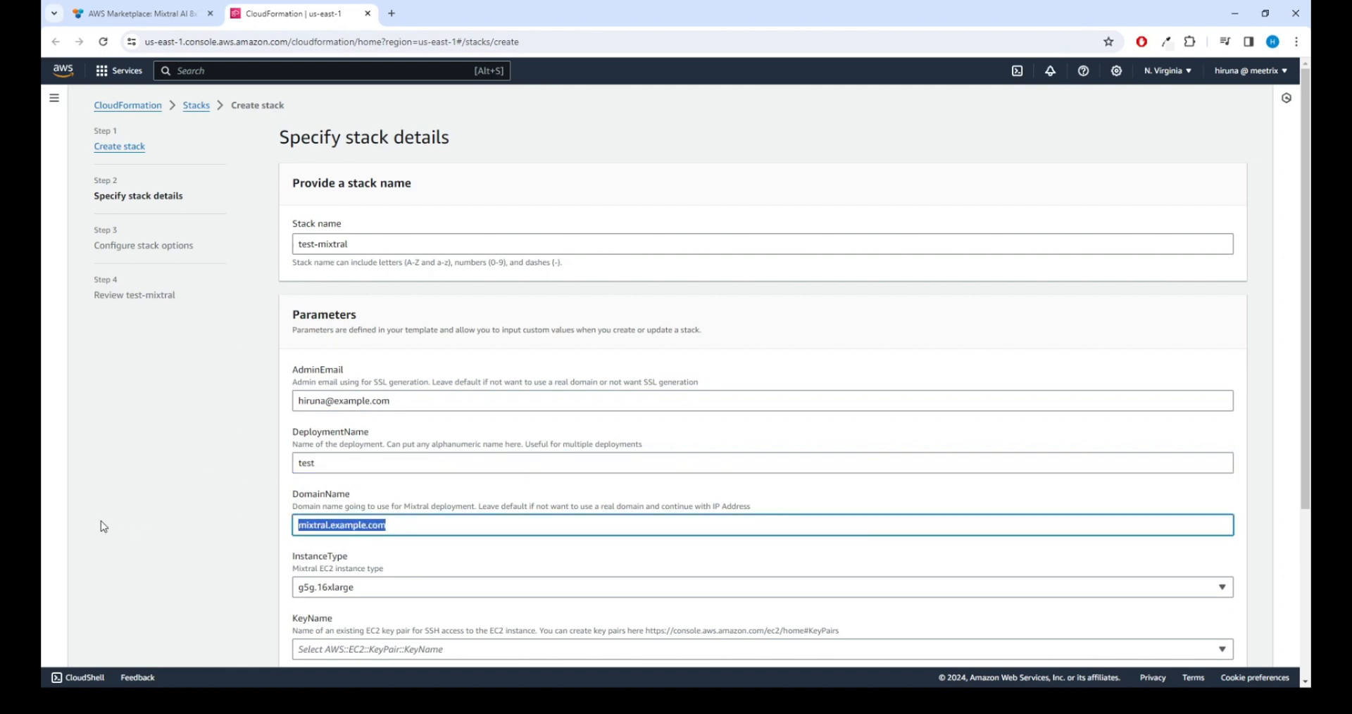
{"action": "type", "text": "test"}
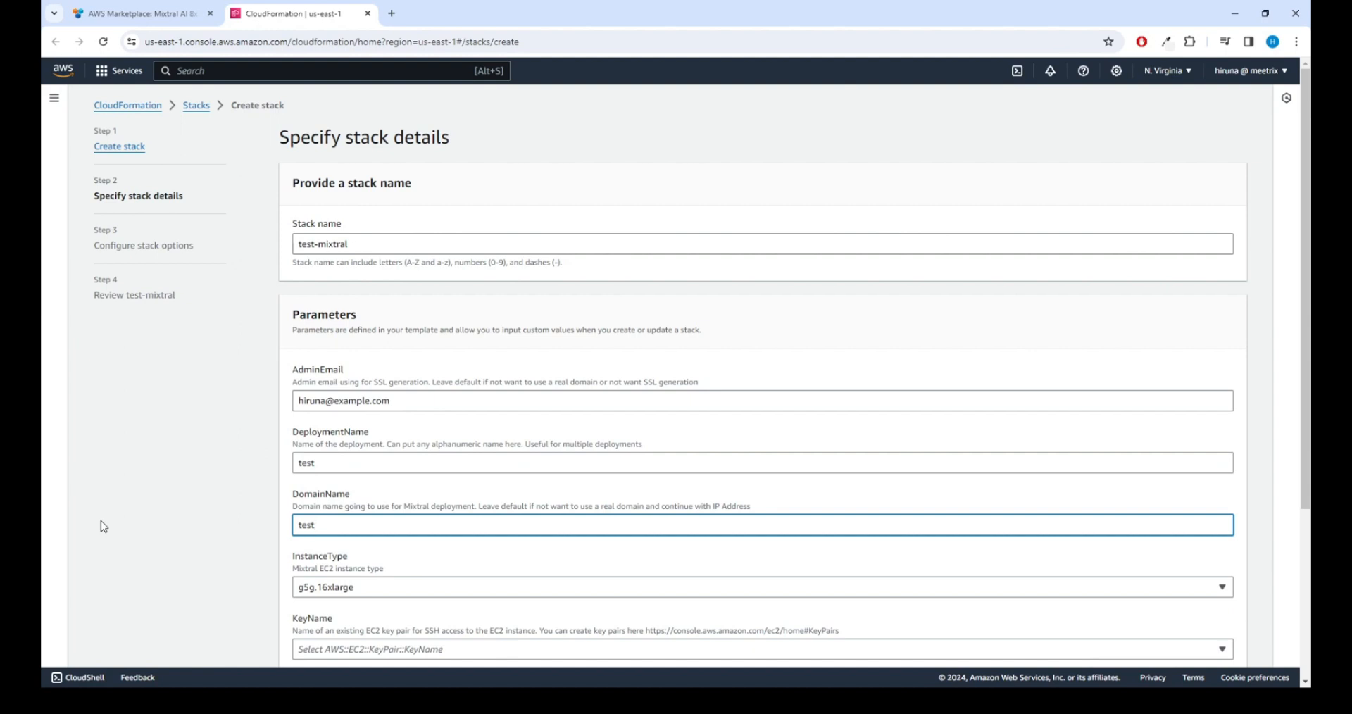
{"action": "type", "text": ".mistral.prod.meetrix.io"}
{"action": "left_click", "coordinate": [332, 525]}
{"action": "key", "text": "BackSpace"}
{"action": "type", "text": "x.io"}
{"action": "key", "text": "End"}
{"action": "scroll", "coordinate": [451, 561], "scroll_direction": "down", "scroll_amount": 1}
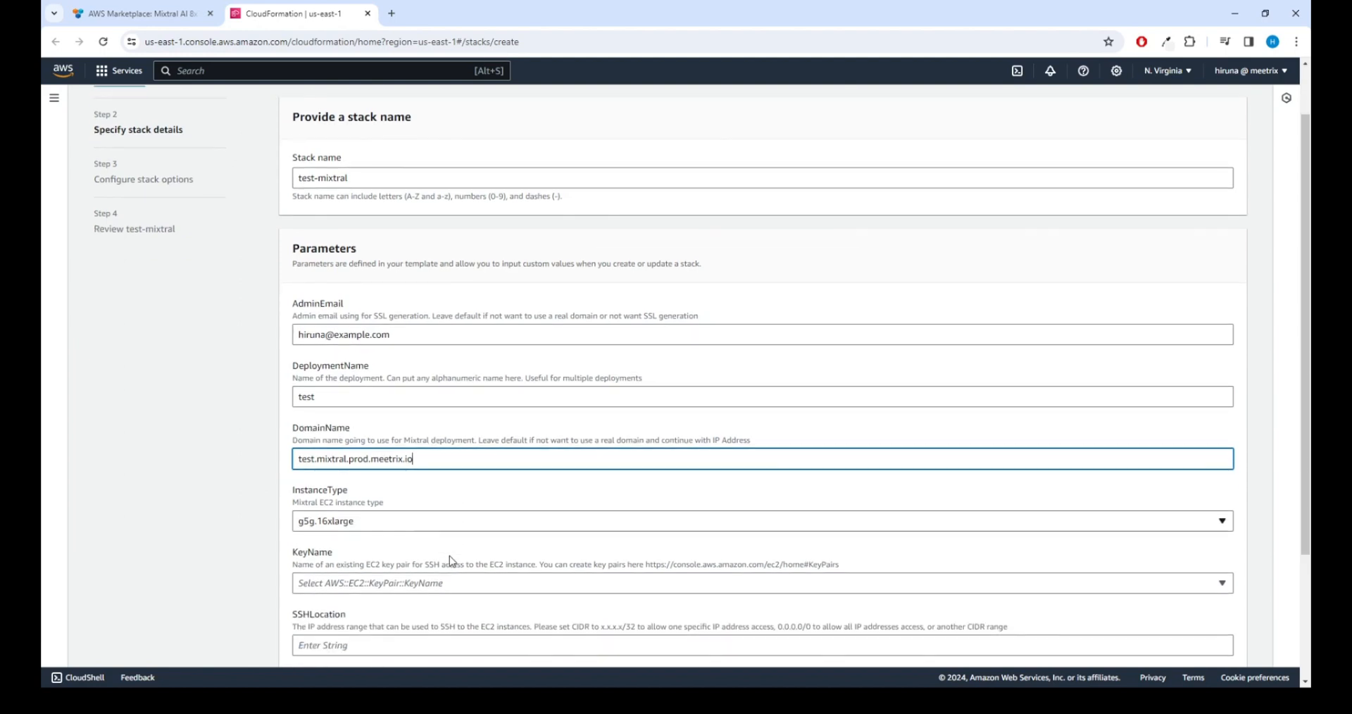
Step: Keep g5g.16xlarge as the instance type
{"action": "left_click", "coordinate": [407, 523]}
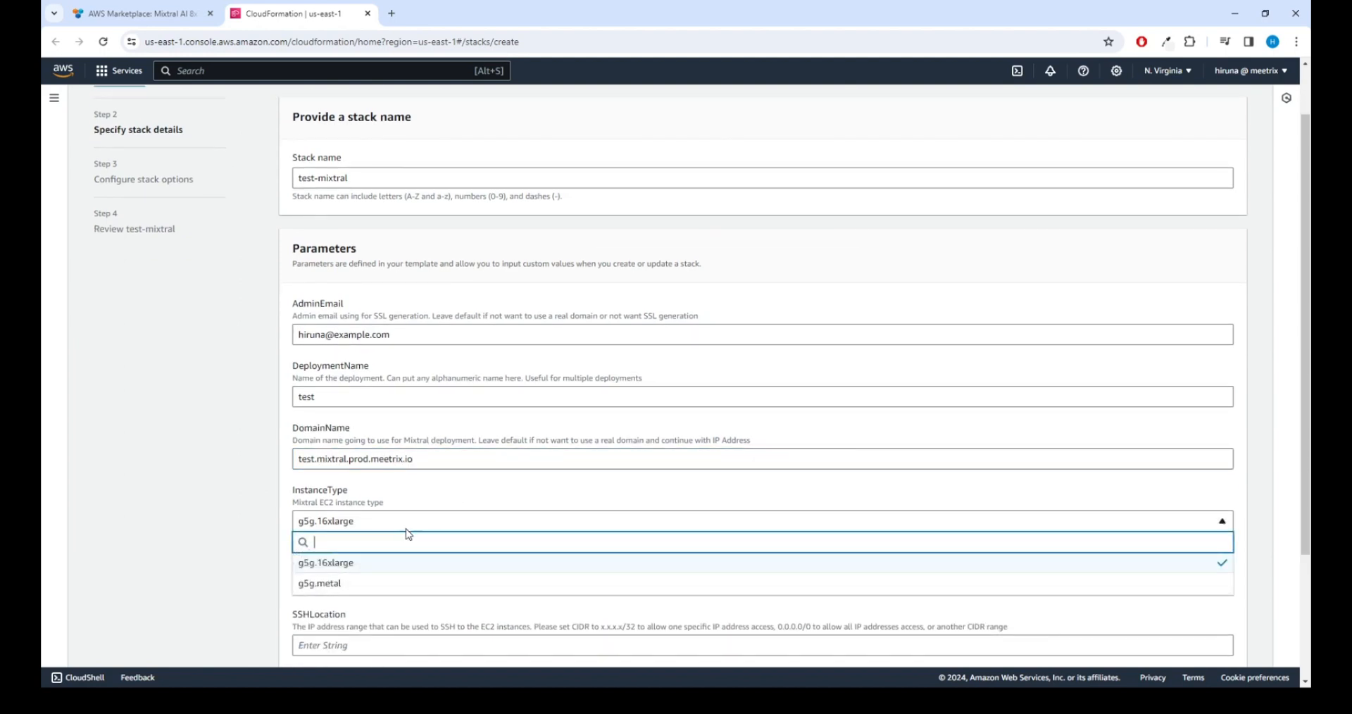
{"action": "double_click", "coordinate": [401, 565]}
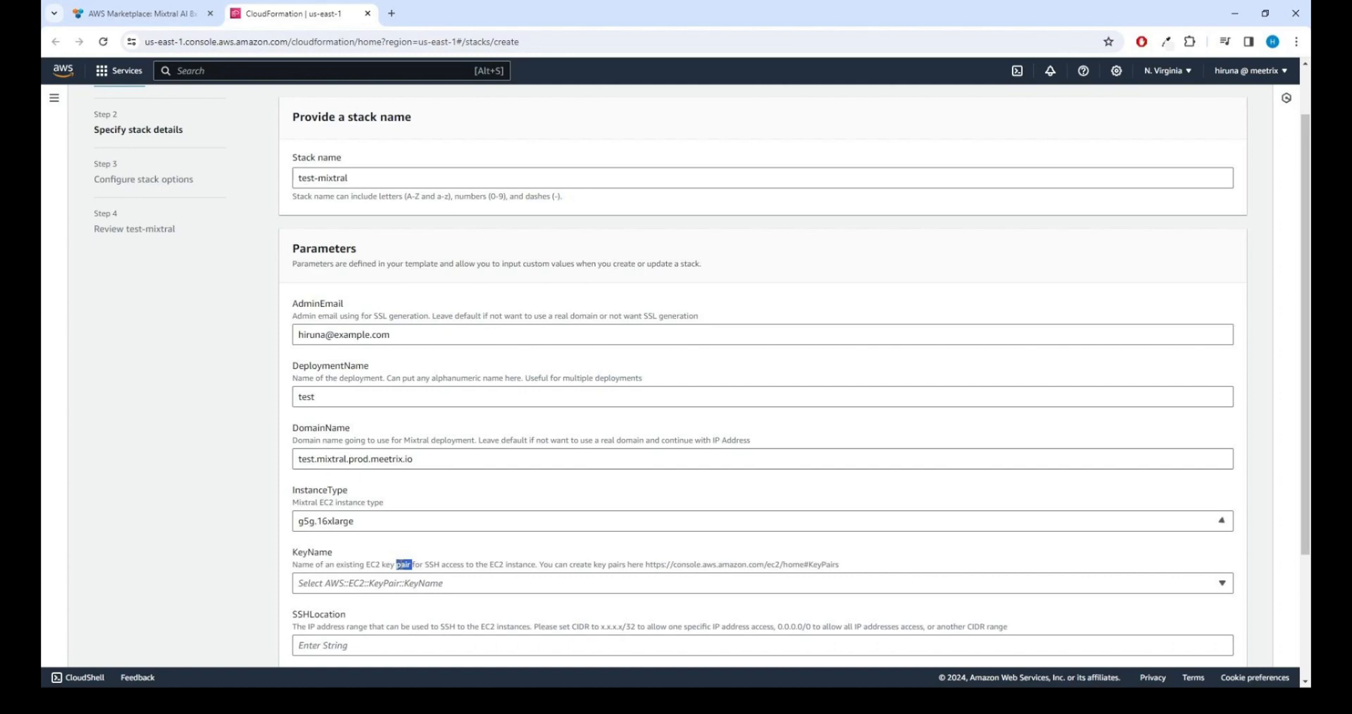
{"action": "scroll", "coordinate": [497, 482], "scroll_direction": "down", "scroll_amount": 2}
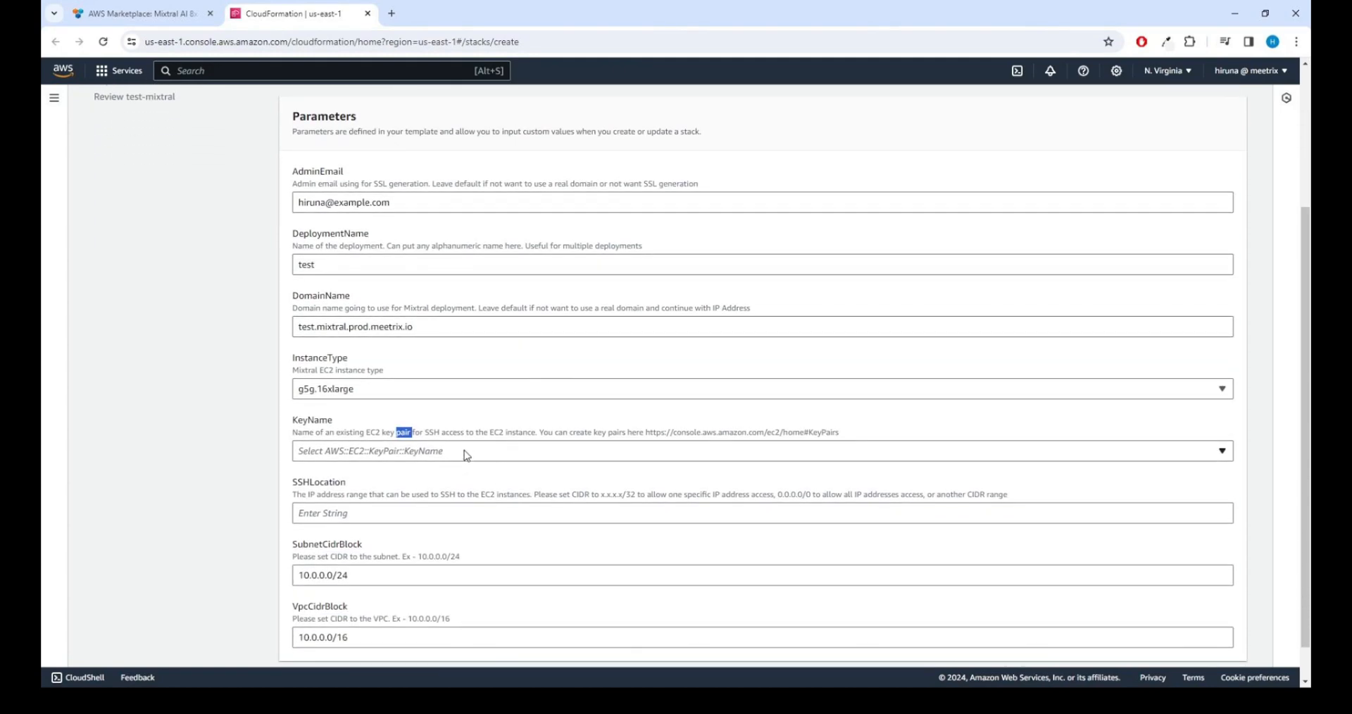
Step: Choose the existing SSH key pair, allow SSH from 0.0.0.0/0, and submit the details
{"action": "left_click", "coordinate": [465, 452]}
{"action": "left_click", "coordinate": [363, 574]}
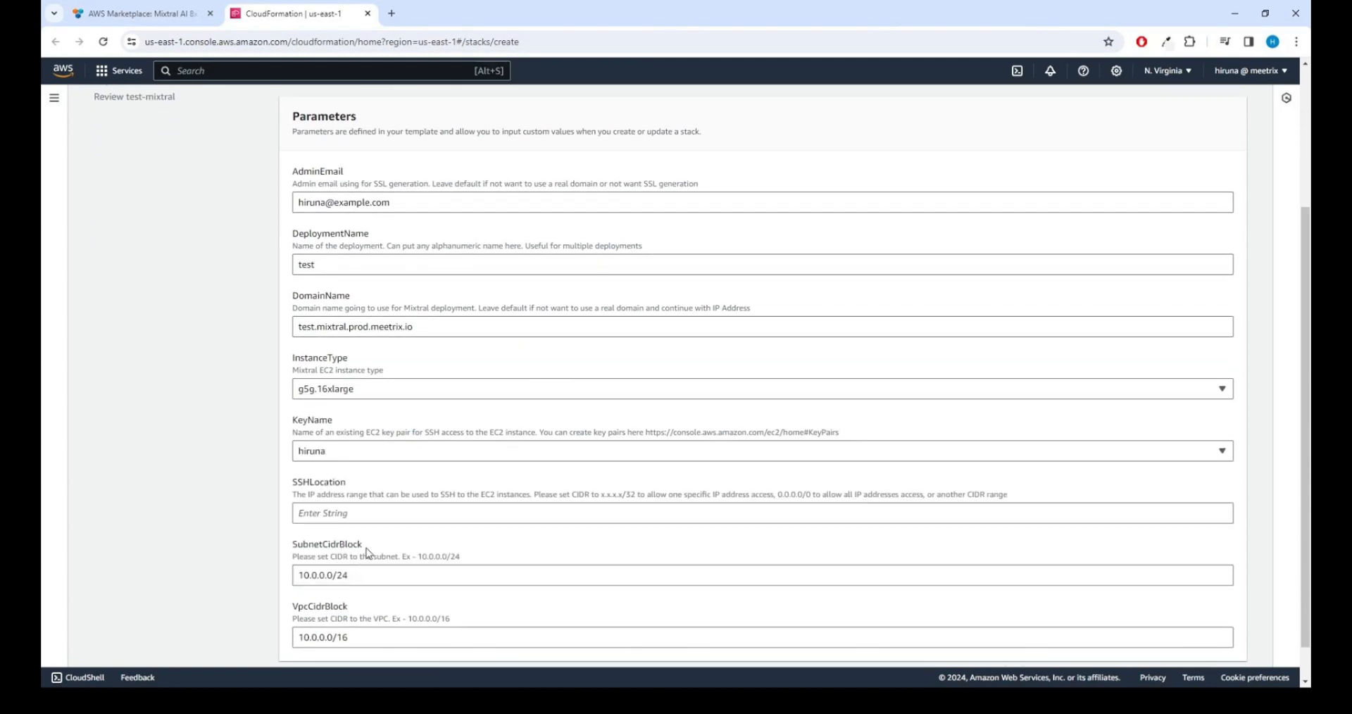
{"action": "left_click", "coordinate": [389, 517]}
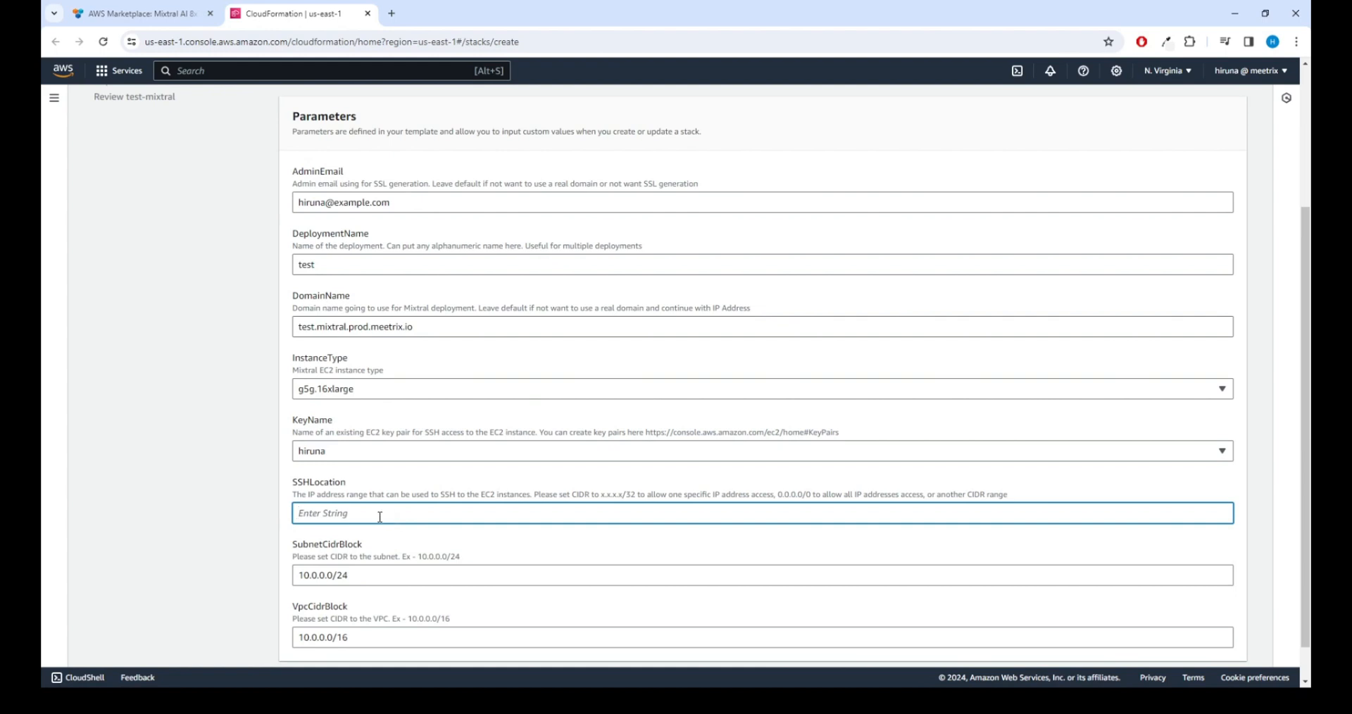
{"action": "type", "text": "0.0.0.0/0"}
{"action": "scroll", "coordinate": [387, 505], "scroll_direction": "down", "scroll_amount": 1}
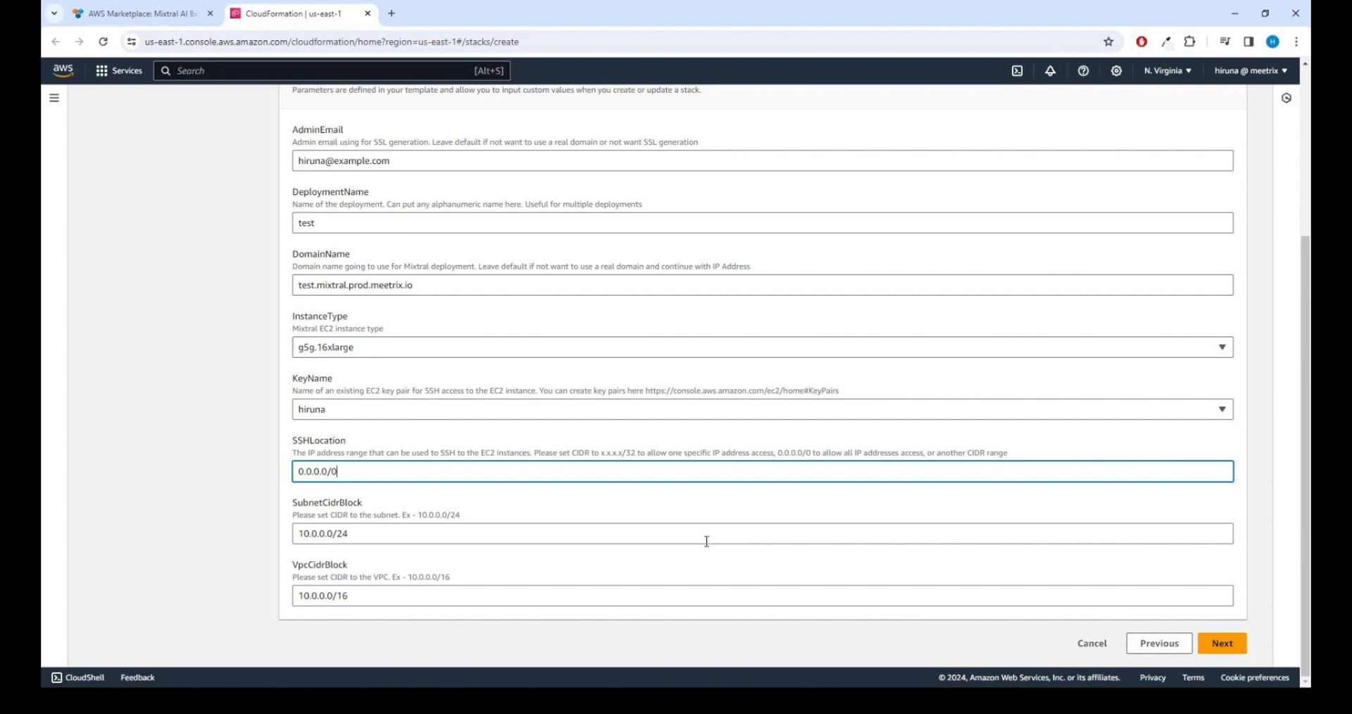
{"action": "scroll", "coordinate": [706, 541], "scroll_direction": "up", "scroll_amount": 3}
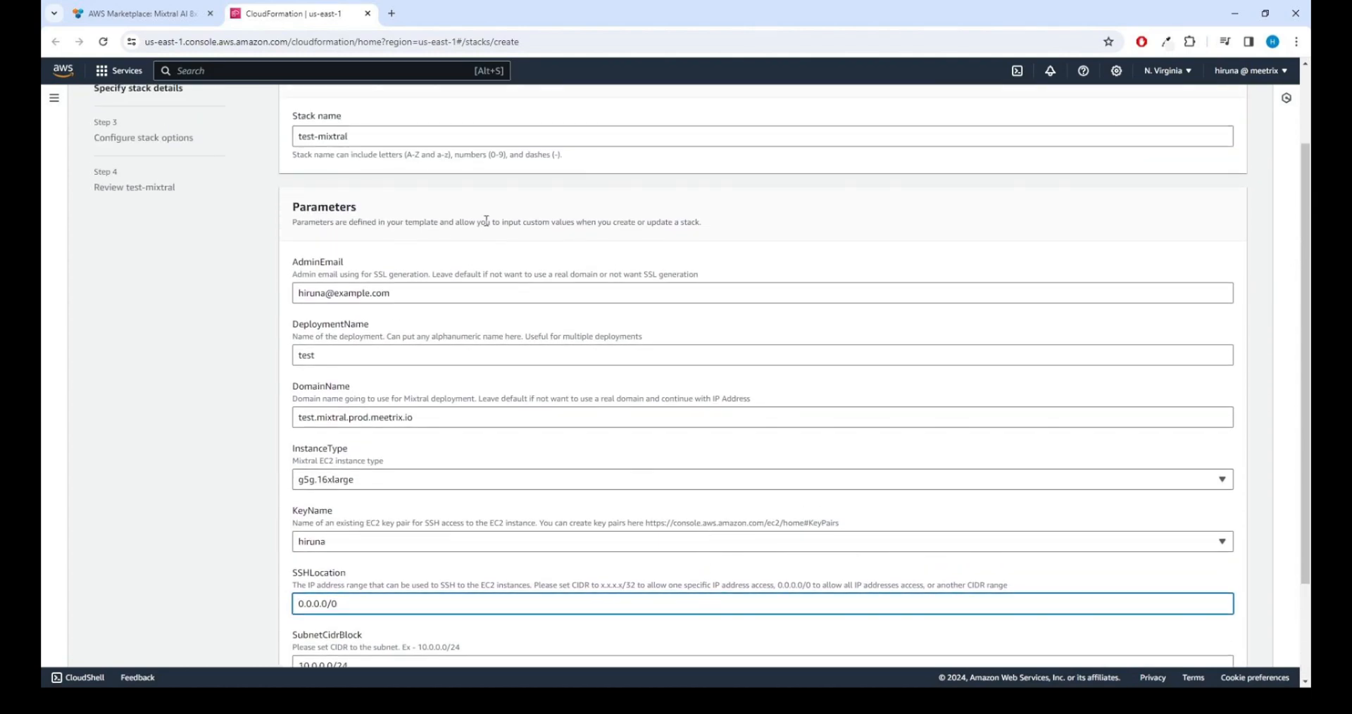
{"action": "scroll", "coordinate": [486, 221], "scroll_direction": "up", "scroll_amount": 1}
{"action": "scroll", "coordinate": [621, 473], "scroll_direction": "down", "scroll_amount": 4}
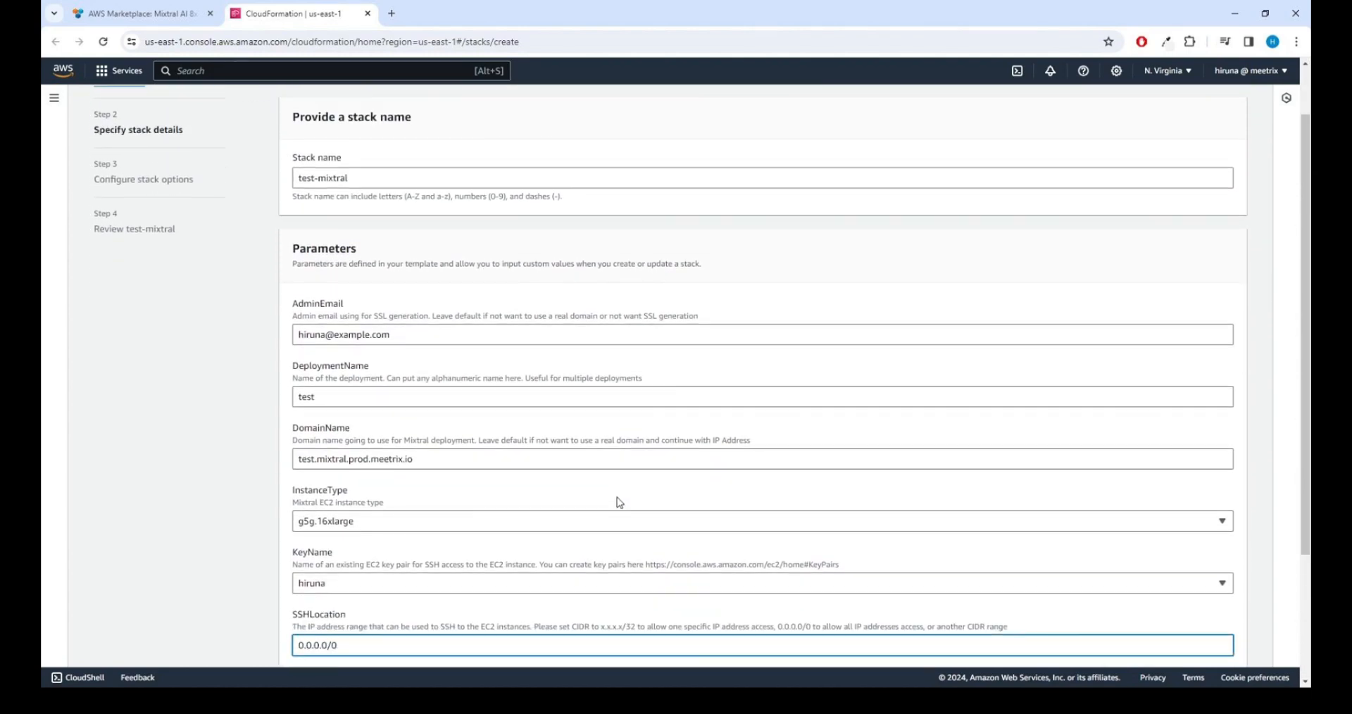
{"action": "left_click", "coordinate": [1222, 642]}
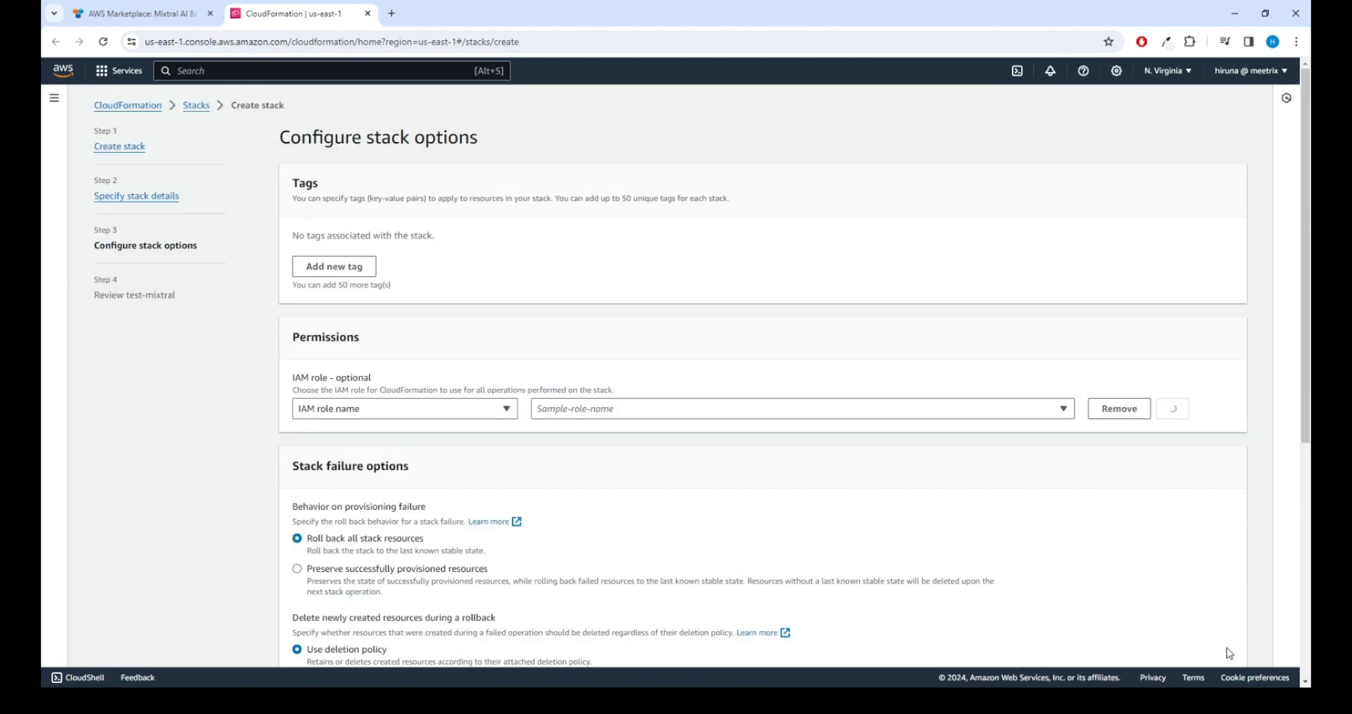
Step: Leave stack options at defaults (no tags, no IAM role, roll back all resources) and advance
{"action": "scroll", "coordinate": [630, 366], "scroll_direction": "down", "scroll_amount": 5}
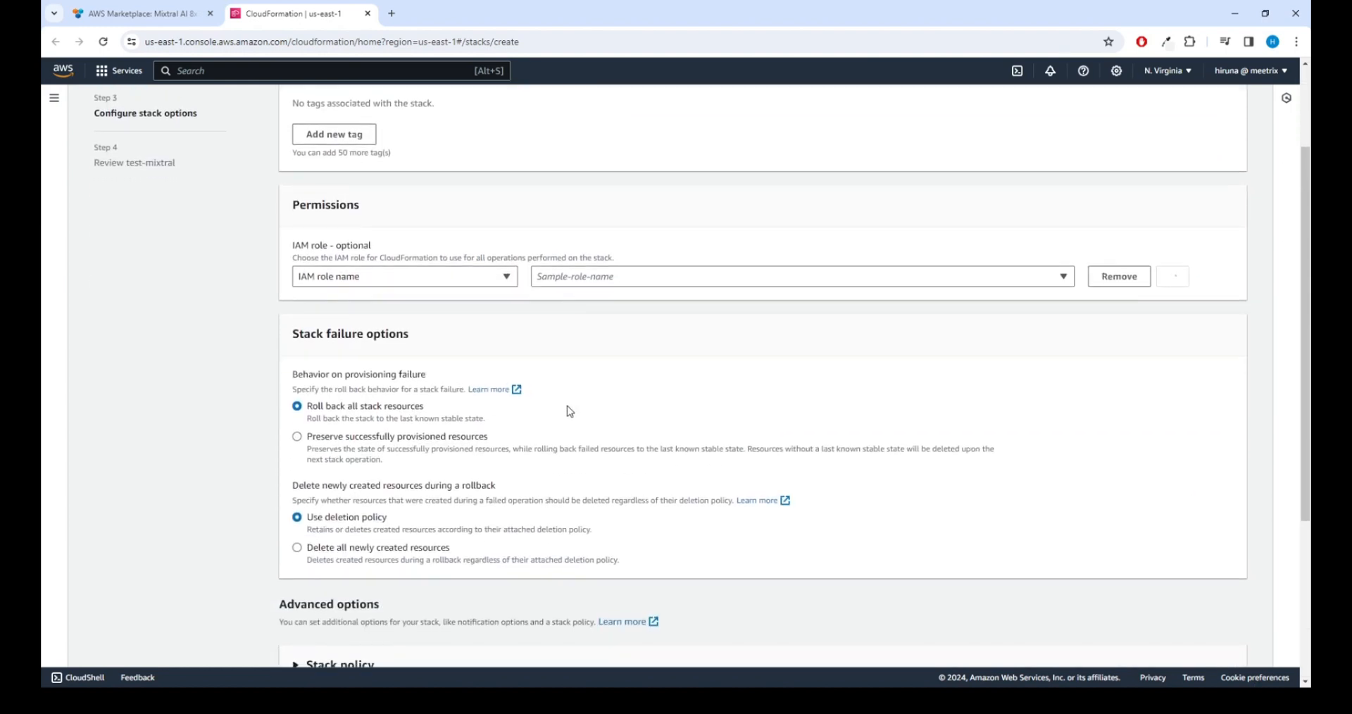
{"action": "scroll", "coordinate": [546, 479], "scroll_direction": "down", "scroll_amount": 1}
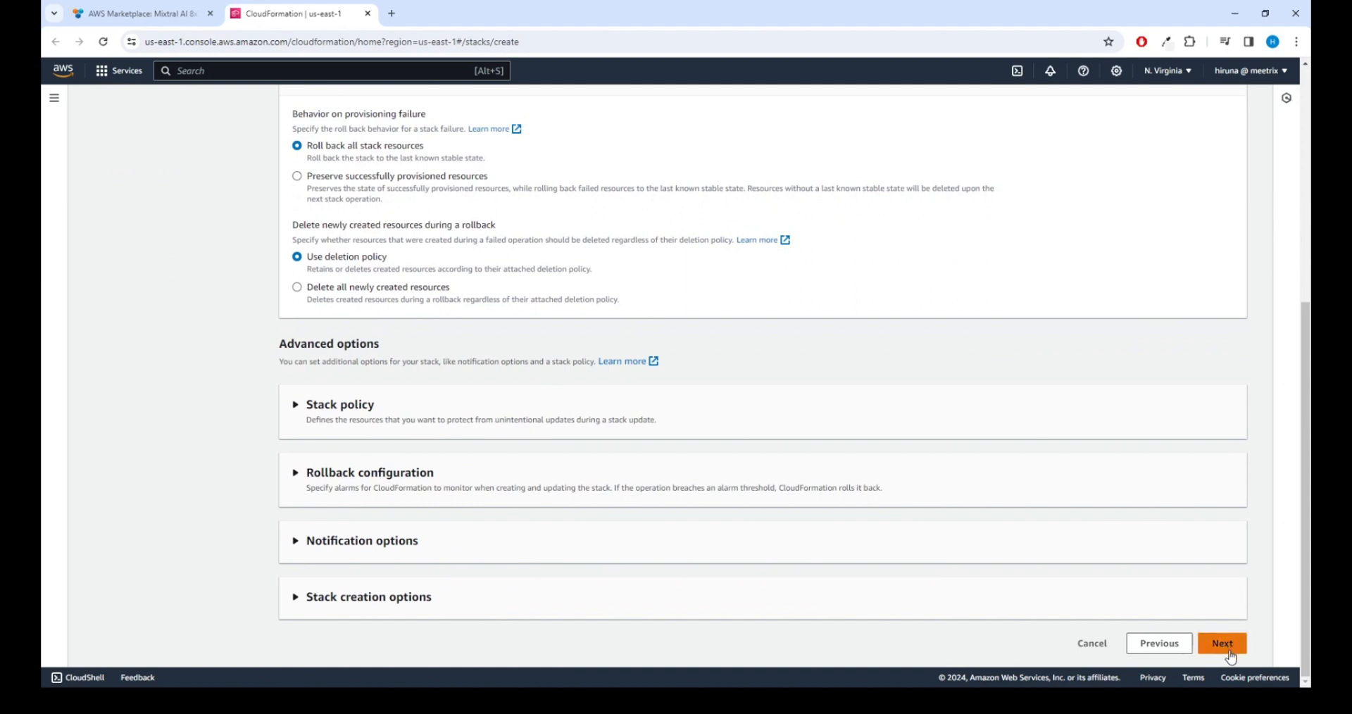
{"action": "scroll", "coordinate": [1056, 381], "scroll_direction": "up", "scroll_amount": 5}
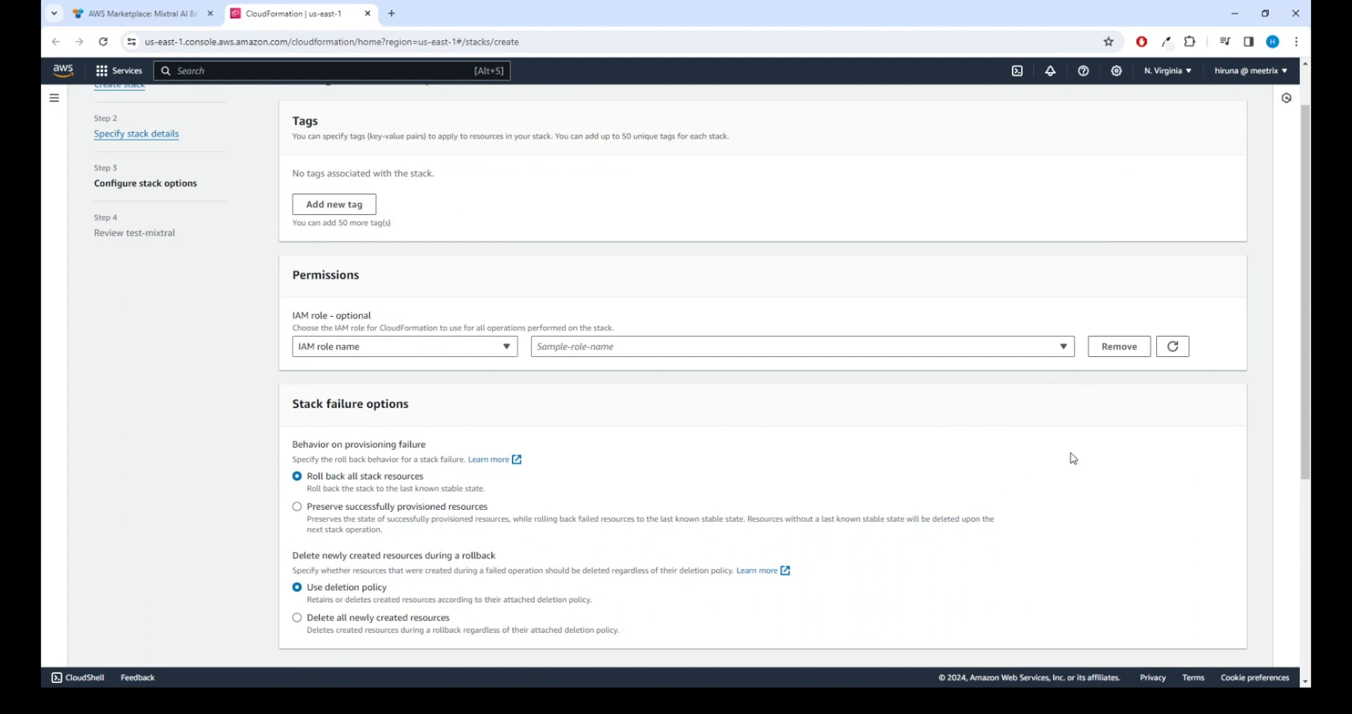
{"action": "scroll", "coordinate": [1092, 461], "scroll_direction": "down", "scroll_amount": 5}
{"action": "left_click", "coordinate": [1222, 642]}
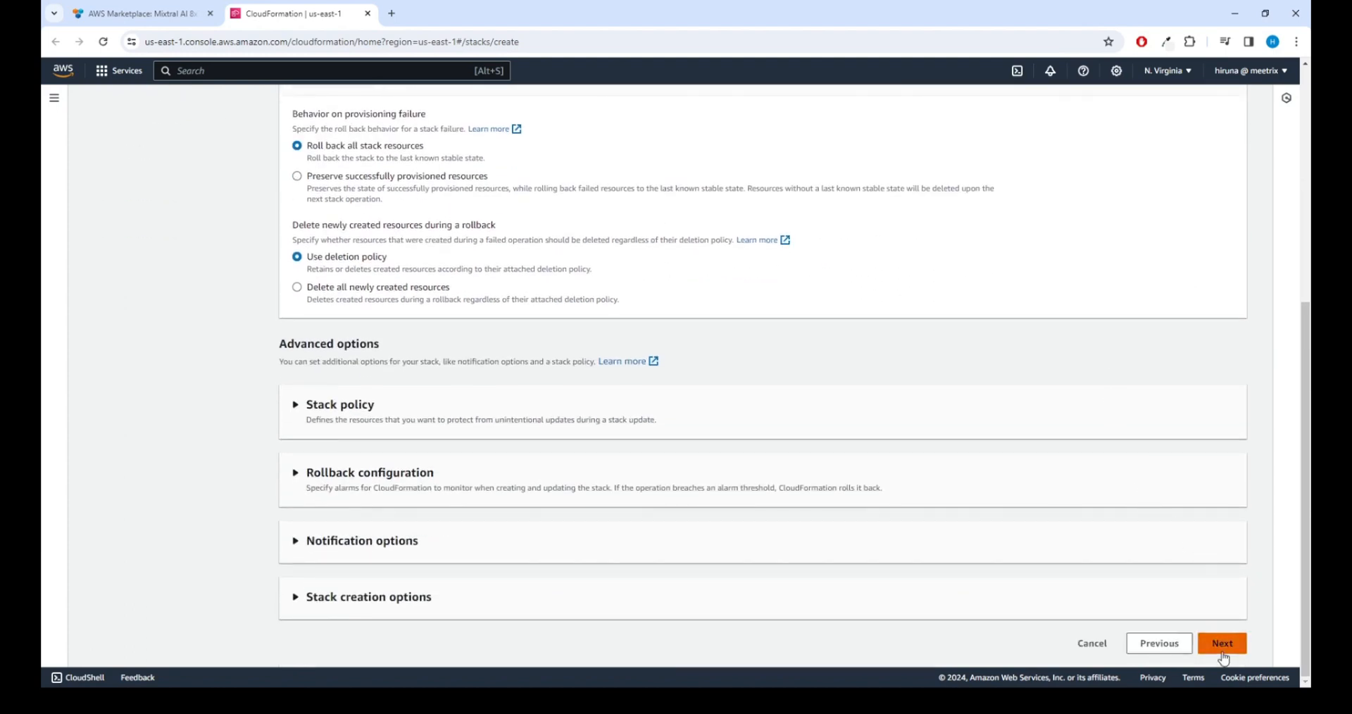
Step: Acknowledge IAM resource creation with custom names and submit the test-mixtral stack
{"action": "scroll", "coordinate": [669, 303], "scroll_direction": "down", "scroll_amount": 5}
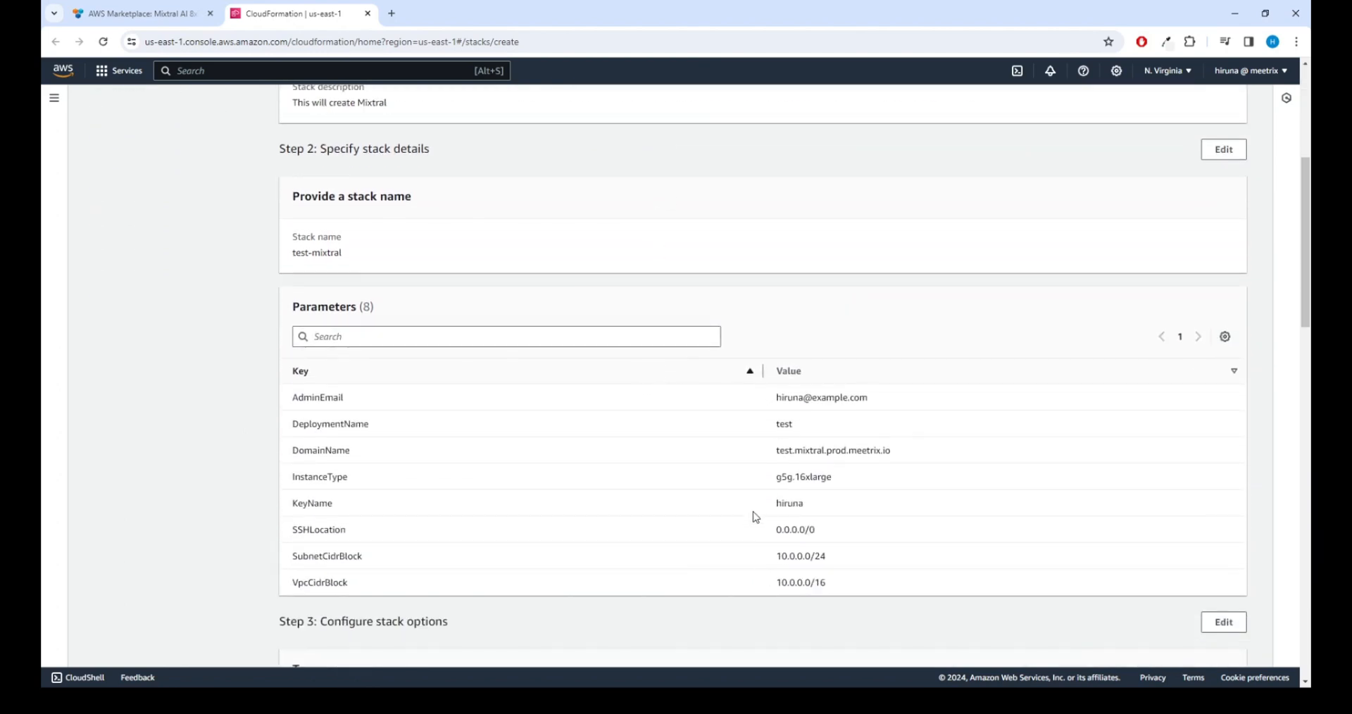
{"action": "scroll", "coordinate": [748, 595], "scroll_direction": "down", "scroll_amount": 10}
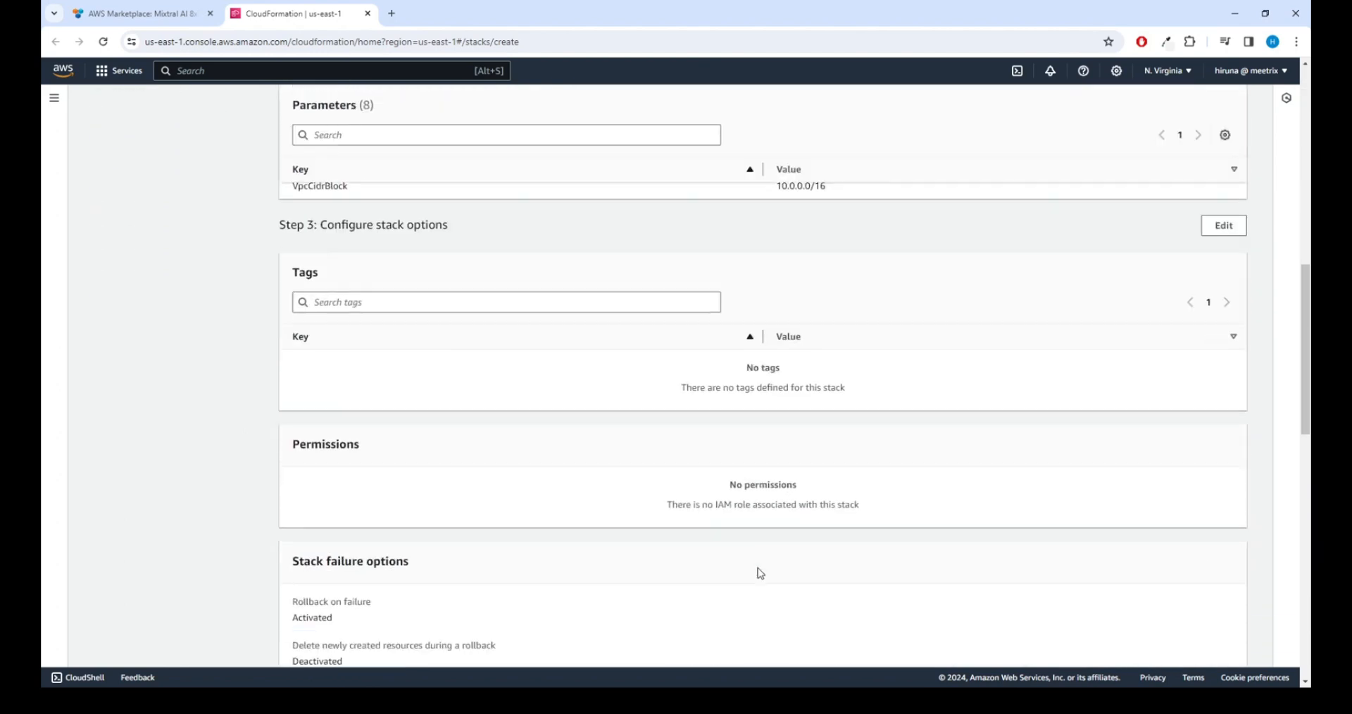
{"action": "scroll", "coordinate": [1121, 498], "scroll_direction": "down", "scroll_amount": 7}
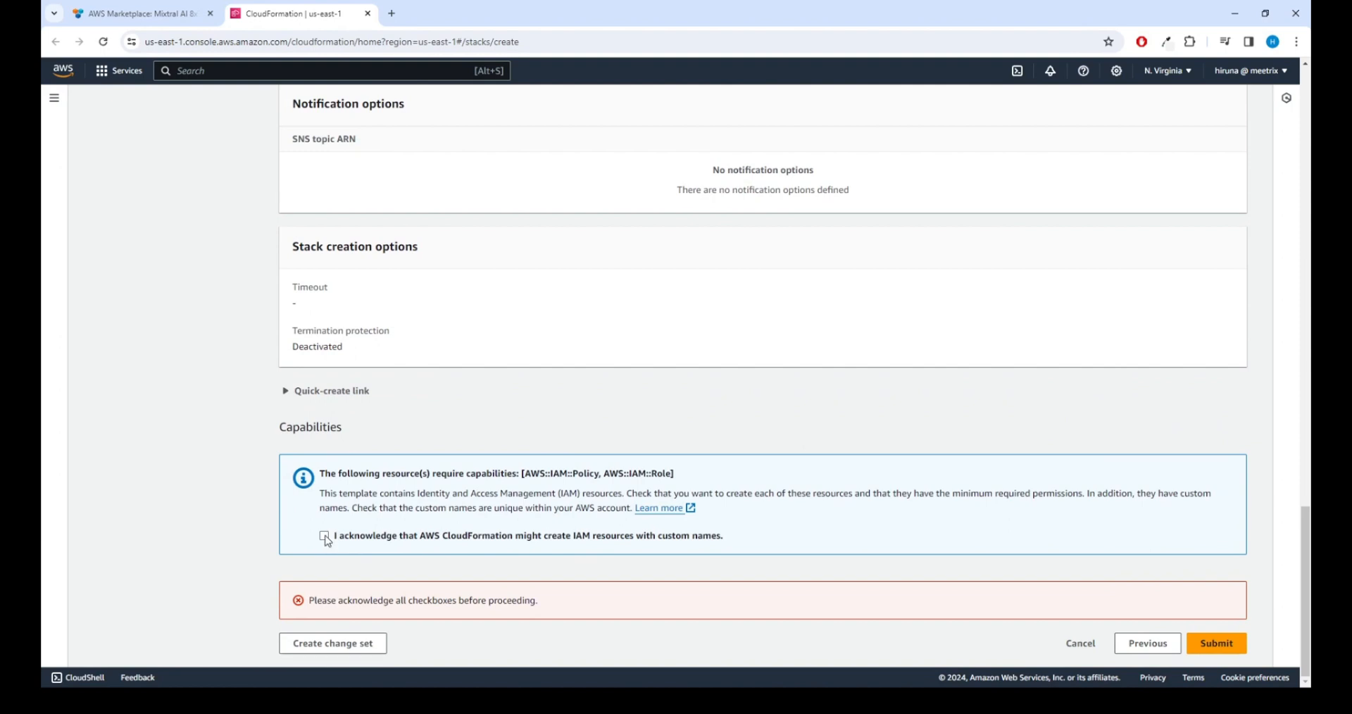
{"action": "left_click", "coordinate": [324, 536]}
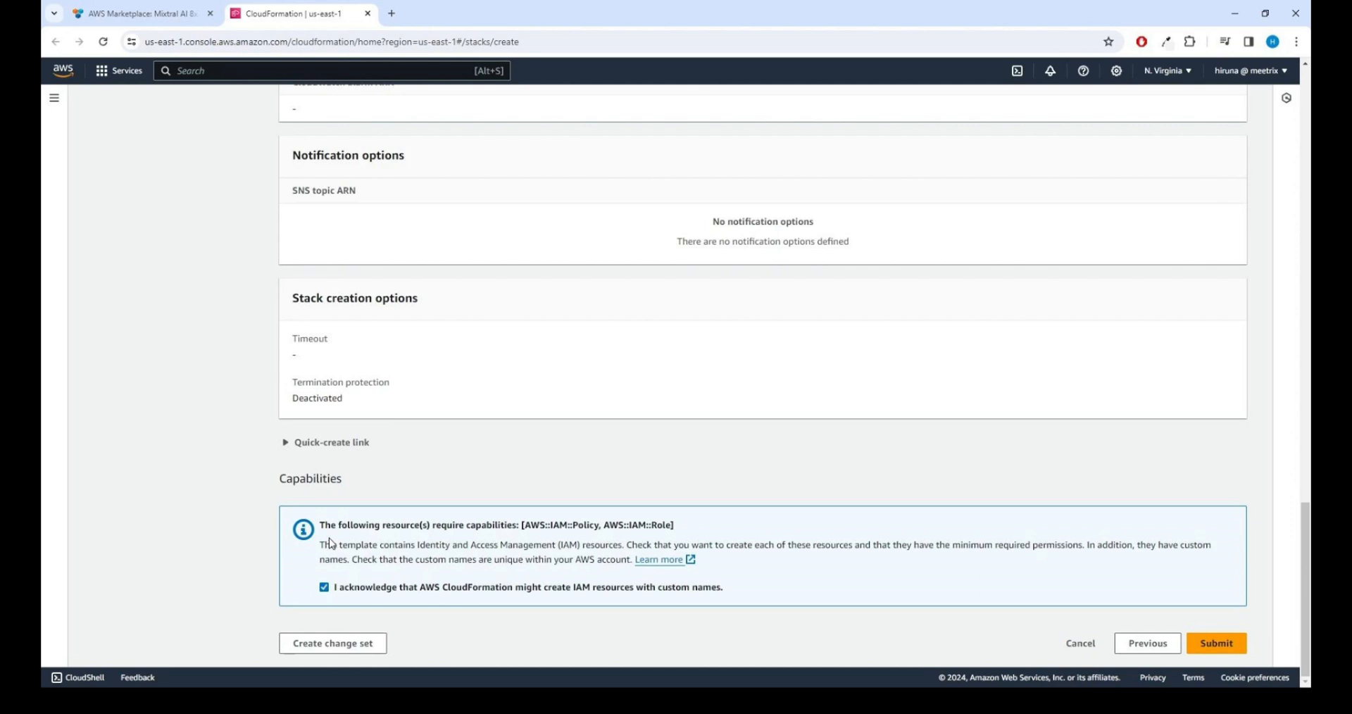
{"action": "left_click", "coordinate": [1194, 639]}
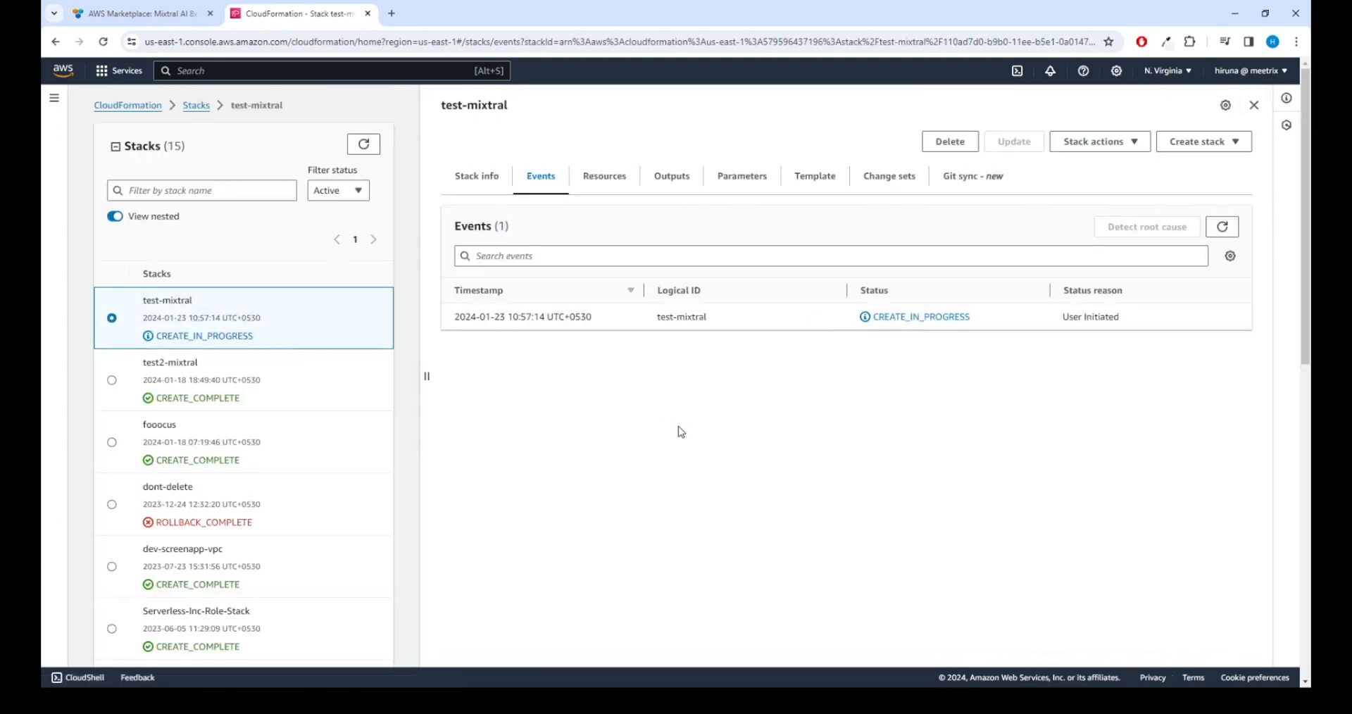
Step: Filter the stack list to 'test-mixtral' and refresh its events to confirm CREATE_COMPLETE
{"action": "left_click", "coordinate": [145, 187]}
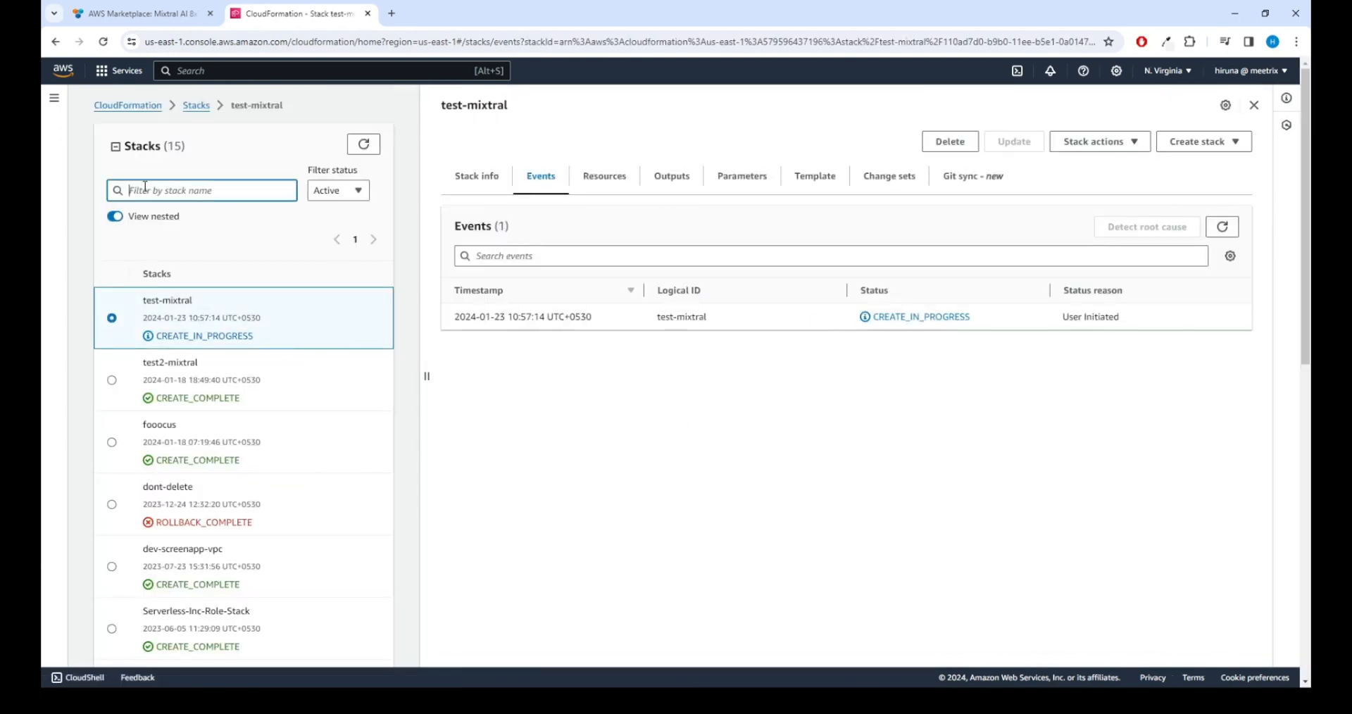
{"action": "type", "text": "mixtral"}
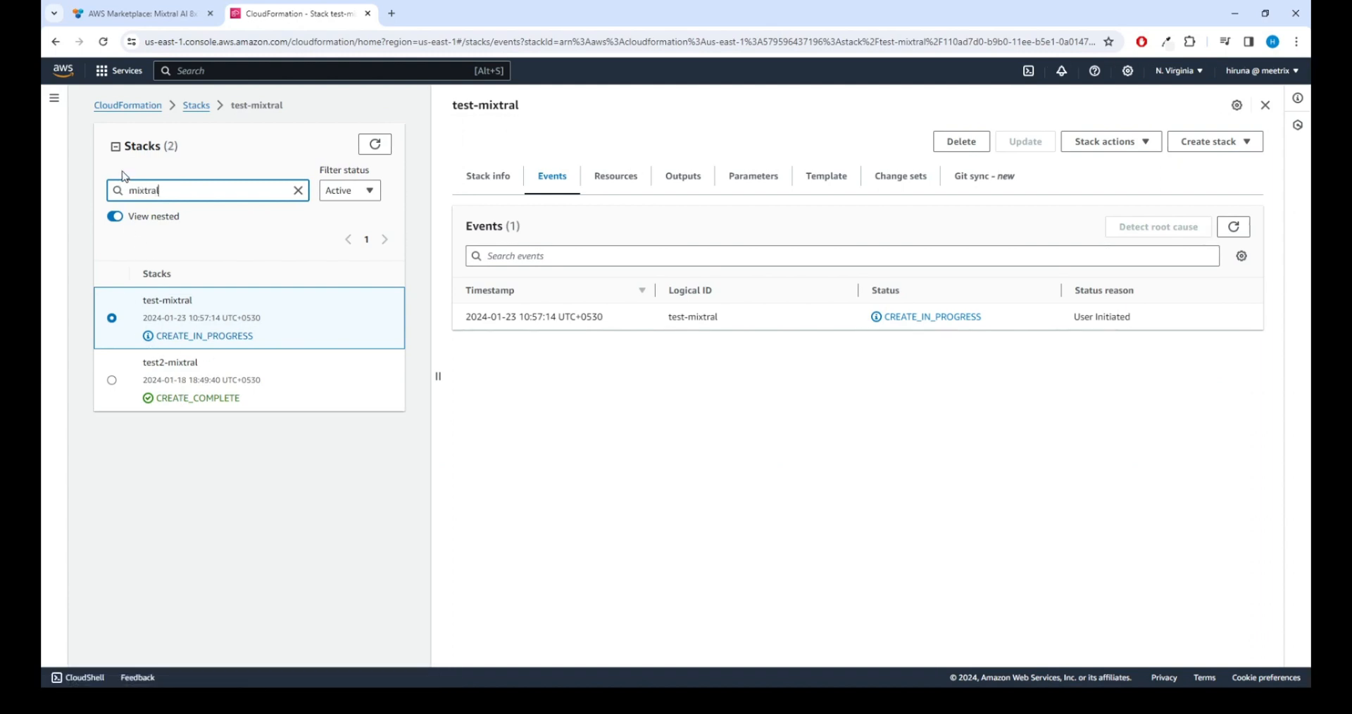
{"action": "left_click", "coordinate": [133, 190]}
{"action": "type", "text": "test-"}
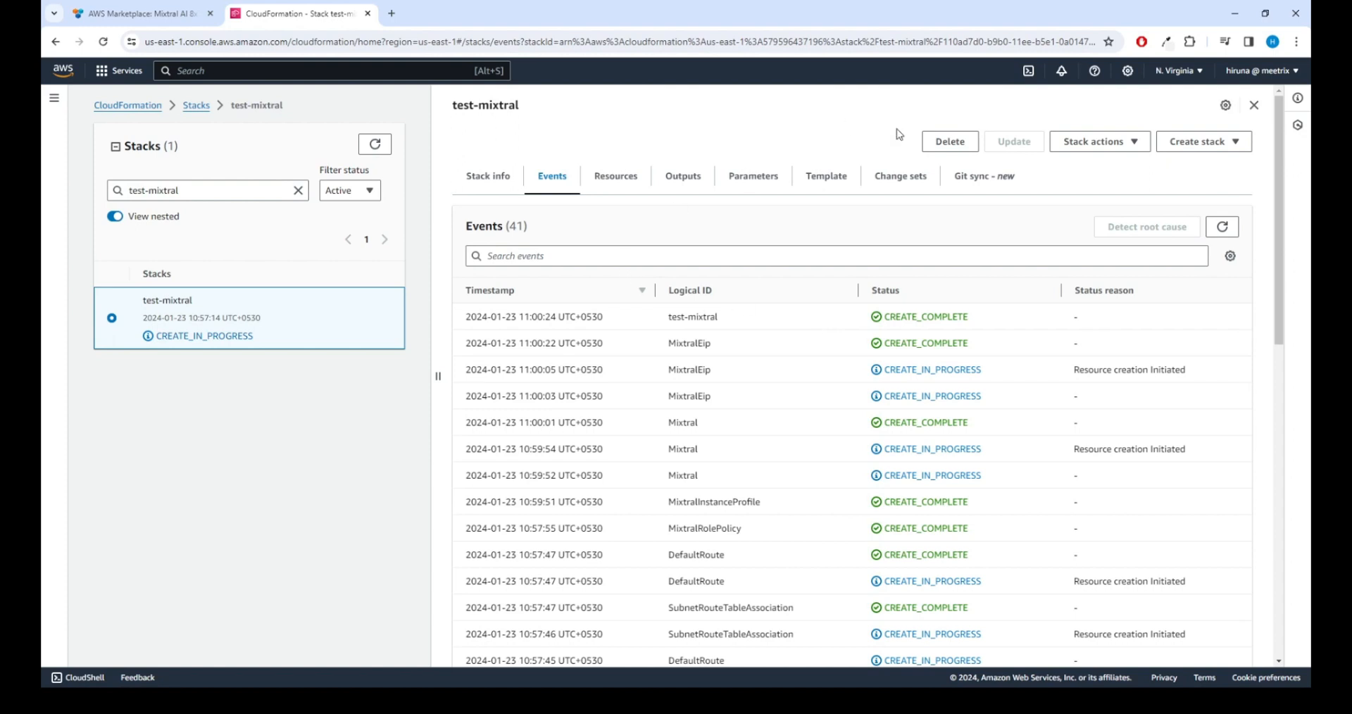
{"action": "left_click", "coordinate": [1223, 228]}
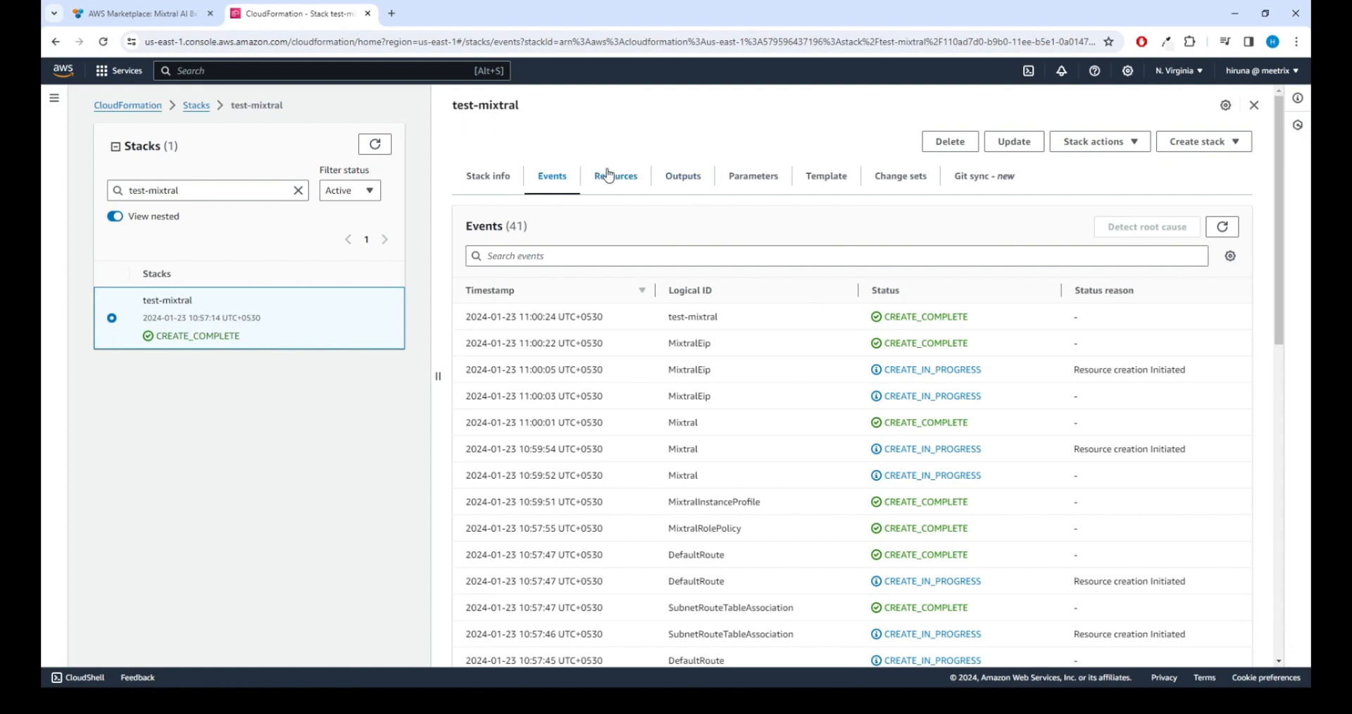
Step: Copy the test-mixtral stack's PublicIp output, 54.209.62.131, from the Outputs tab
{"action": "left_click", "coordinate": [619, 179]}
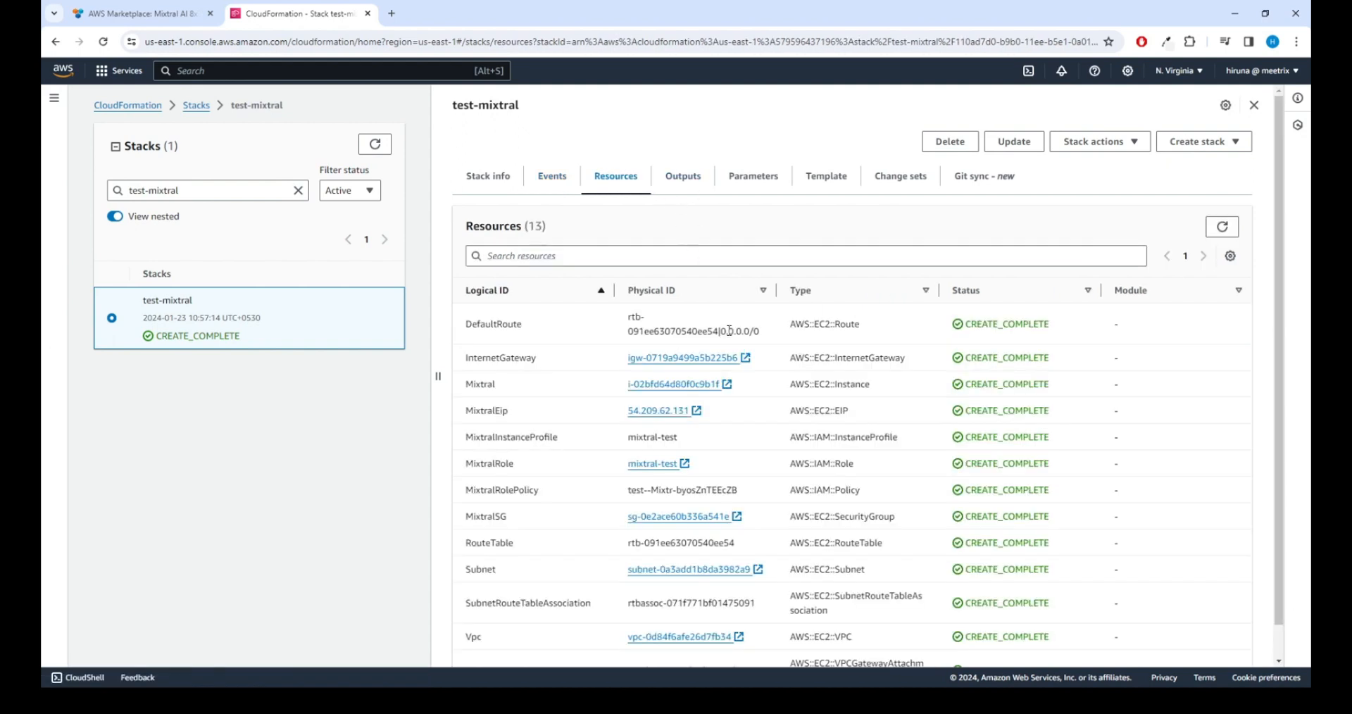
{"action": "left_click", "coordinate": [695, 184]}
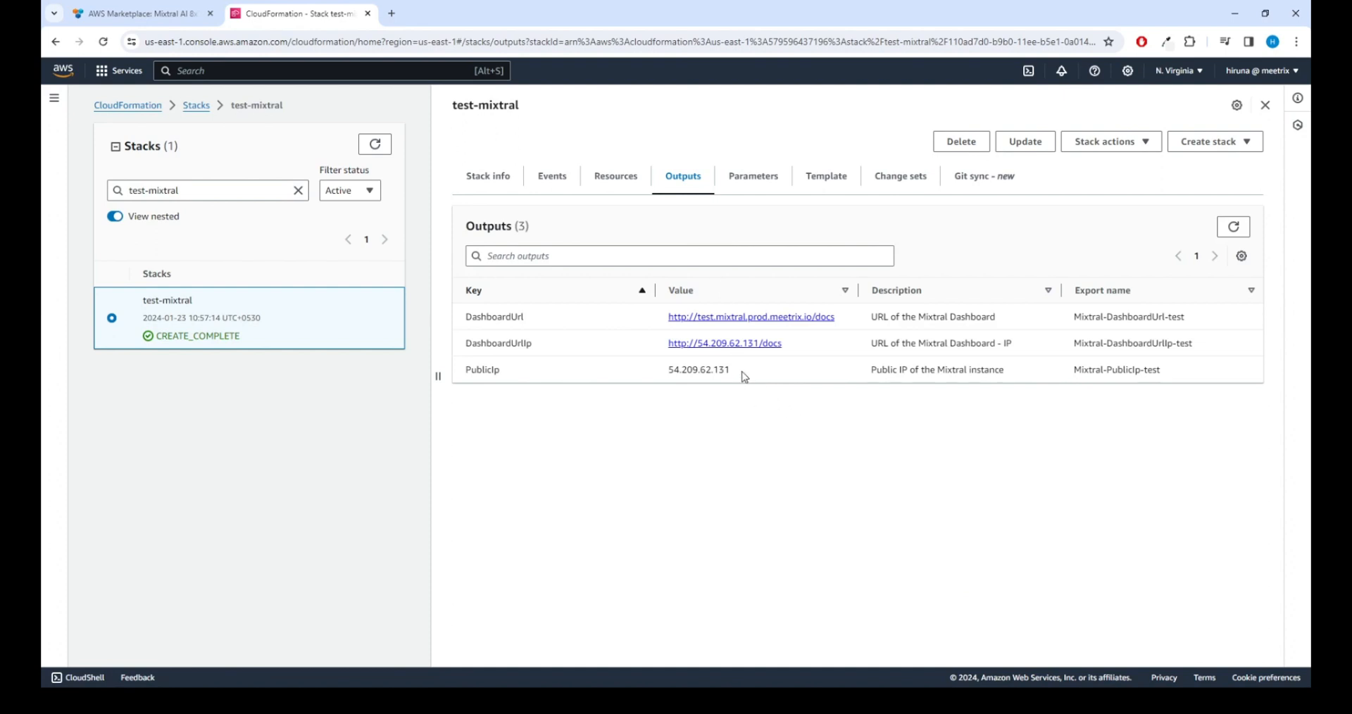
{"action": "left_click_drag", "start_coordinate": [732, 370], "coordinate": [671, 368]}
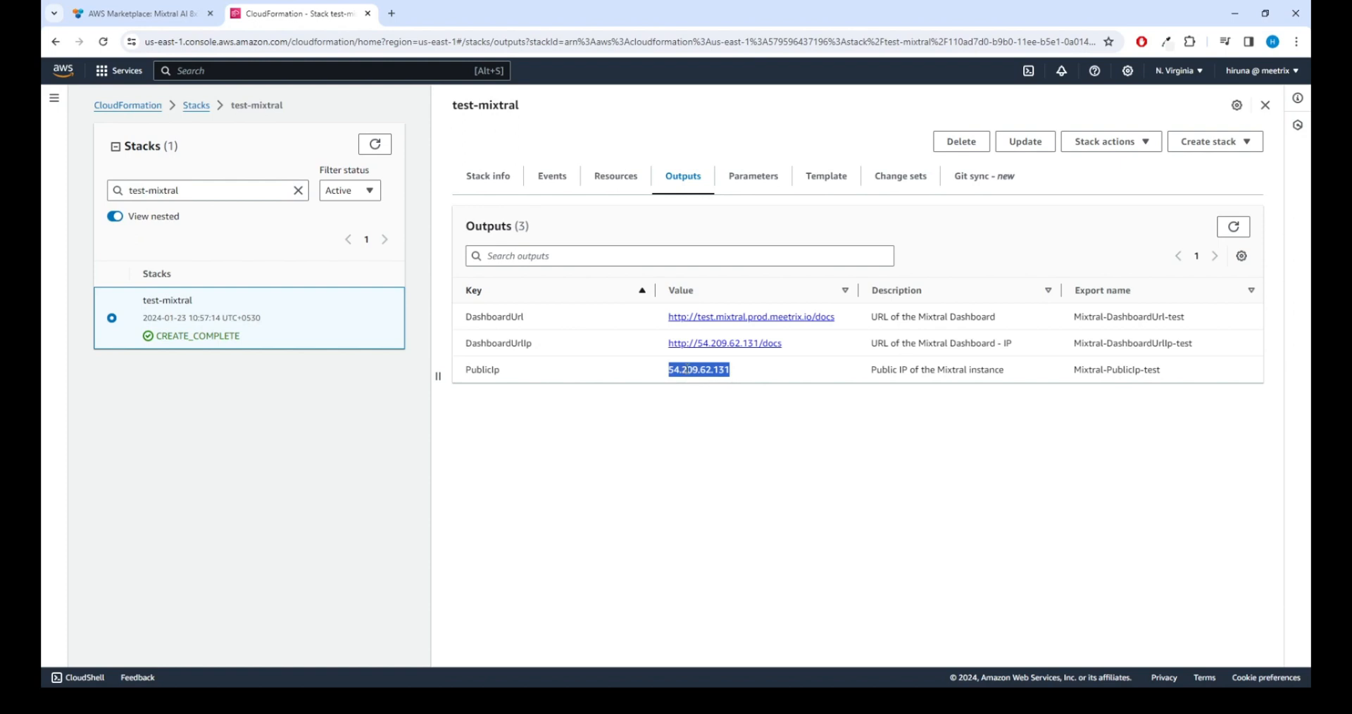
{"action": "right_click", "coordinate": [687, 369]}
{"action": "left_click", "coordinate": [727, 384]}
{"action": "left_click", "coordinate": [331, 71]}
Step: Open Route 53 in a new tab and go to the meetrix.io hosted zone
{"action": "type", "text": "routye"}
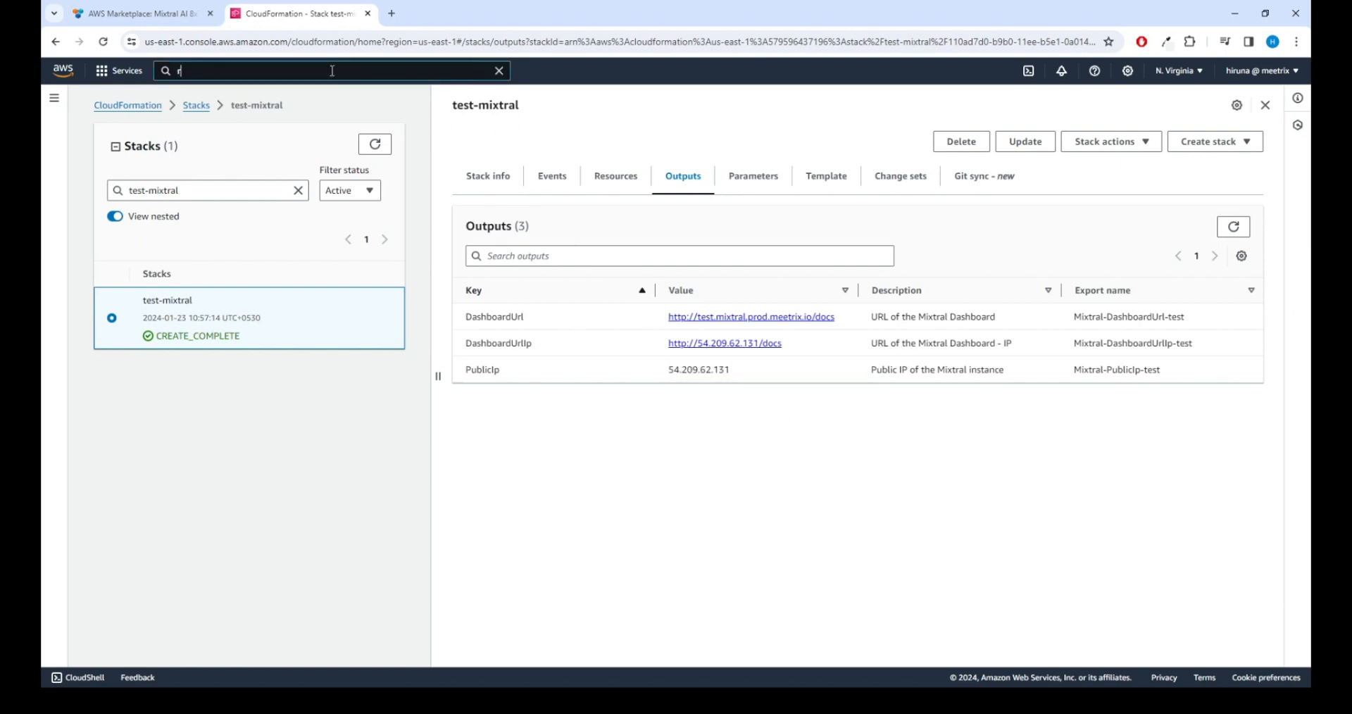
{"action": "key", "text": "BackSpace"}
{"action": "key", "text": "BackSpace"}
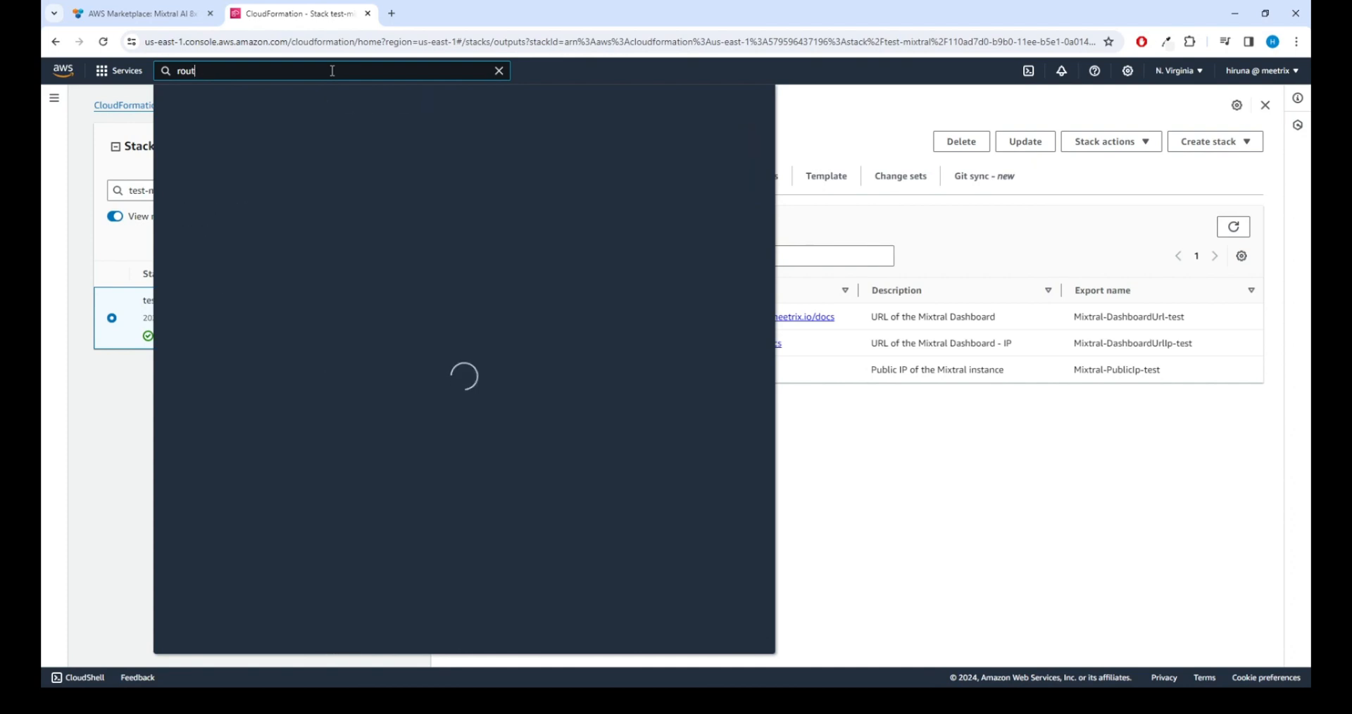
{"action": "type", "text": "e 53"}
{"action": "right_click", "coordinate": [397, 180]}
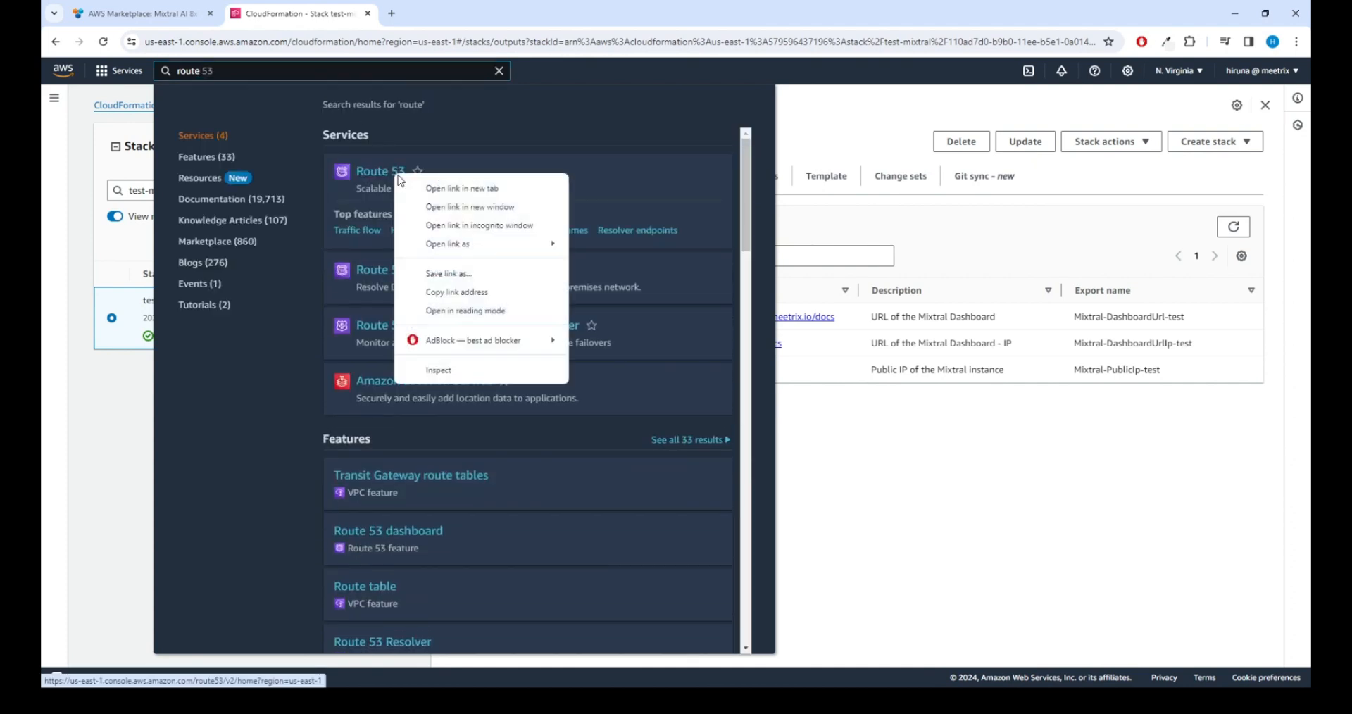
{"action": "left_click", "coordinate": [429, 184]}
{"action": "left_click", "coordinate": [420, 10]}
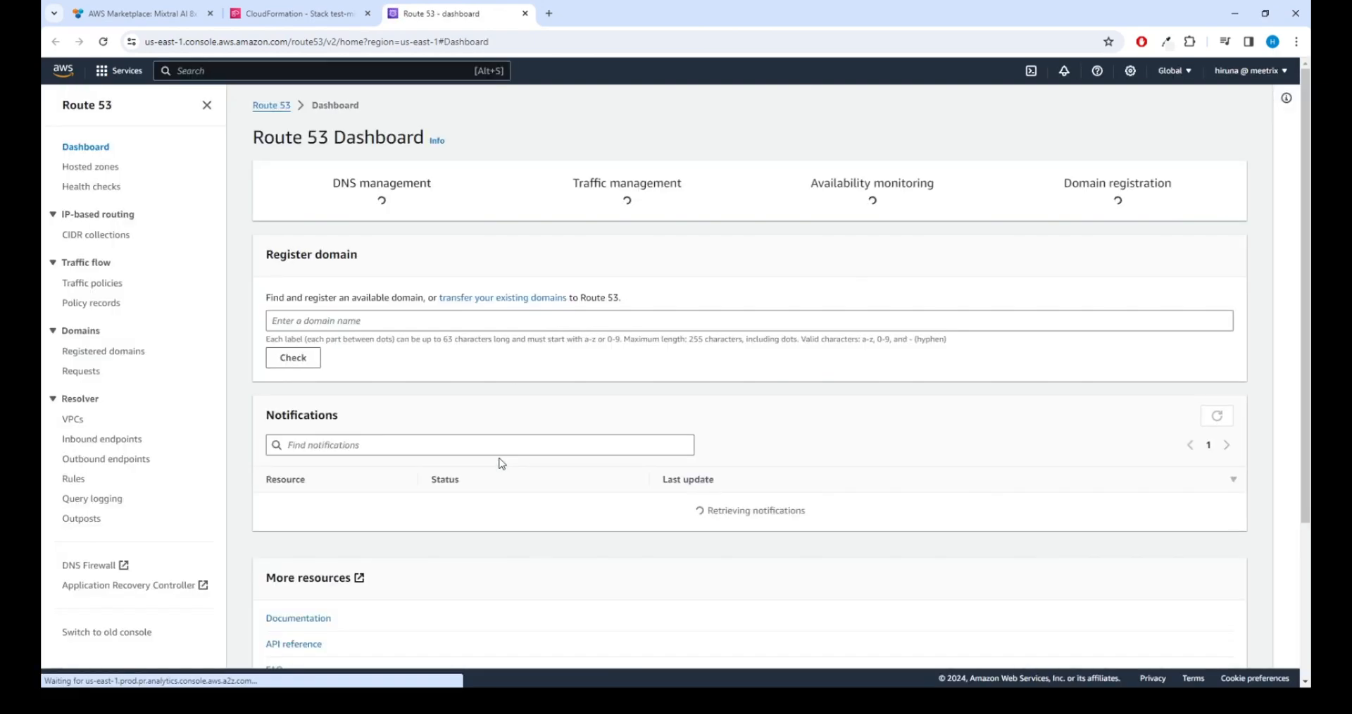
{"action": "left_click", "coordinate": [390, 240]}
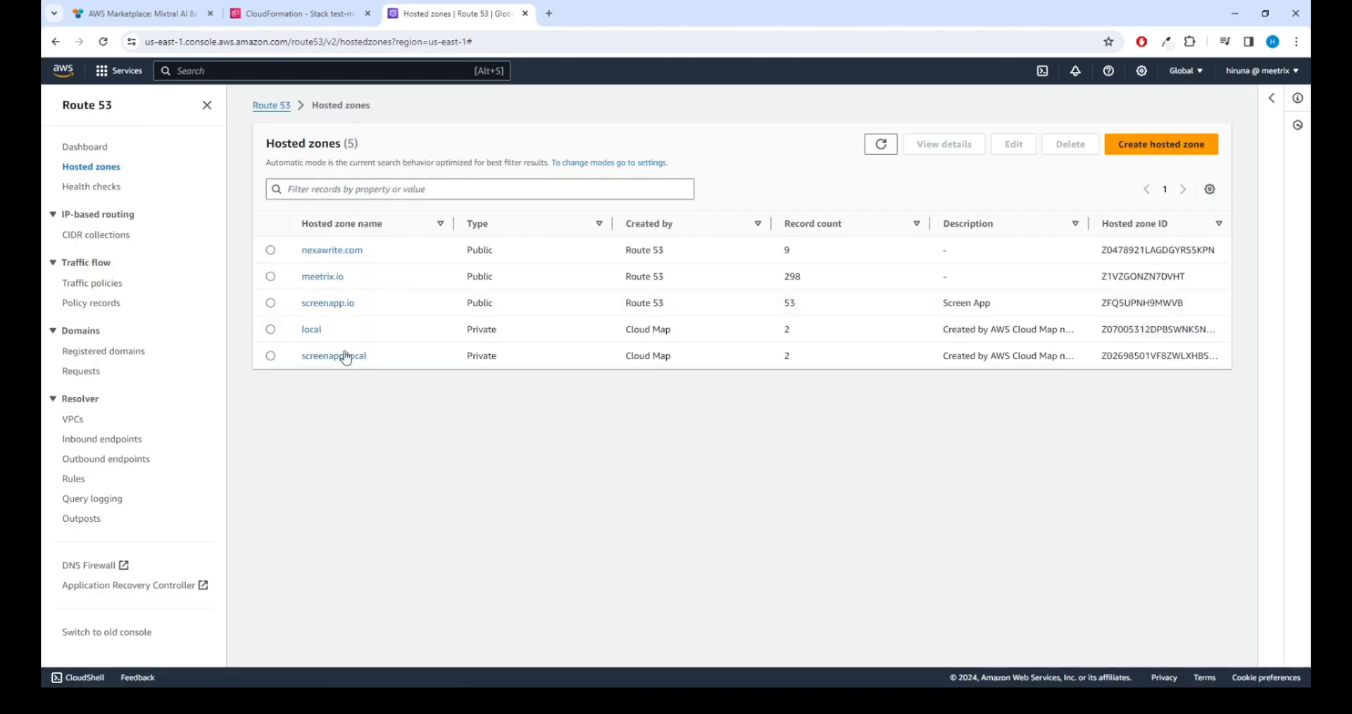
{"action": "left_click", "coordinate": [310, 276]}
Step: Create an A record test.mixtral.prod.meetrix.io with the pasted IP 54.209.62.131
{"action": "left_click", "coordinate": [964, 298]}
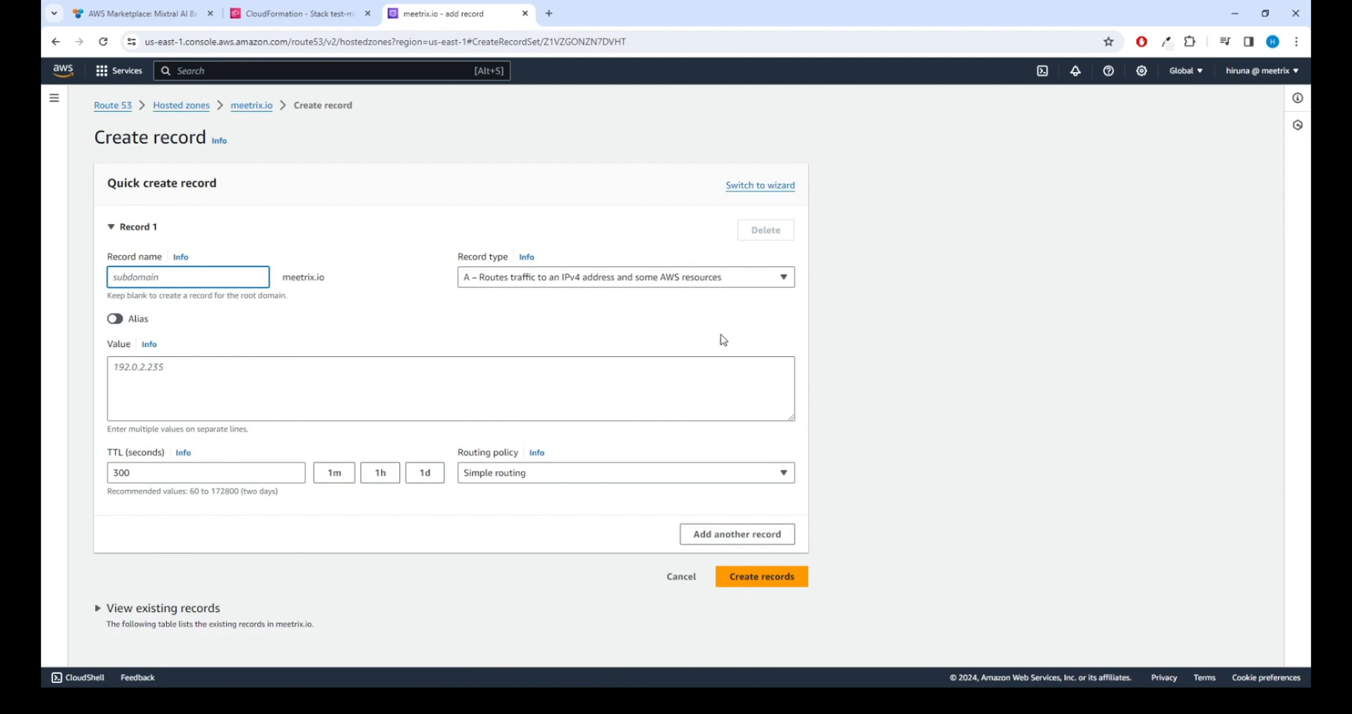
{"action": "left_click", "coordinate": [156, 367]}
{"action": "left_click", "coordinate": [125, 277]}
{"action": "type", "text": "test.mixtral.prod"}
{"action": "left_click", "coordinate": [189, 382]}
{"action": "key", "text": "ctrl+v"}
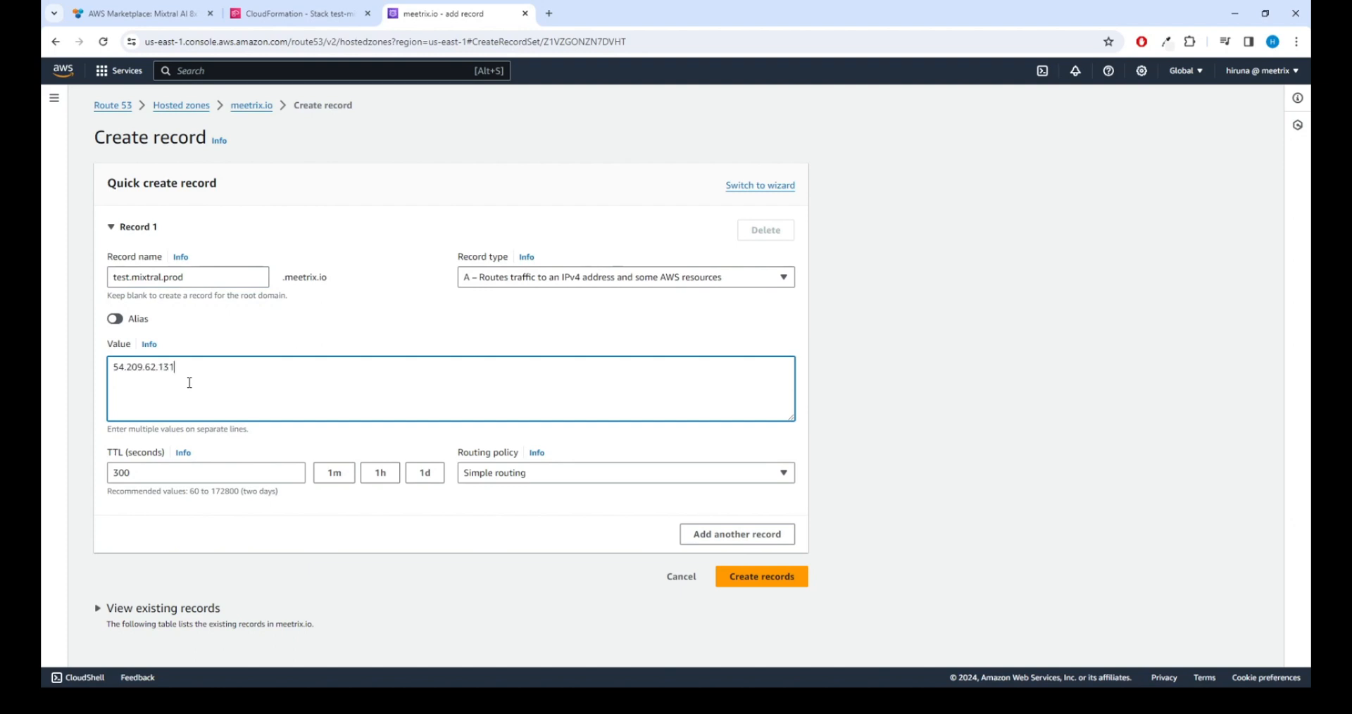
{"action": "left_click", "coordinate": [377, 310]}
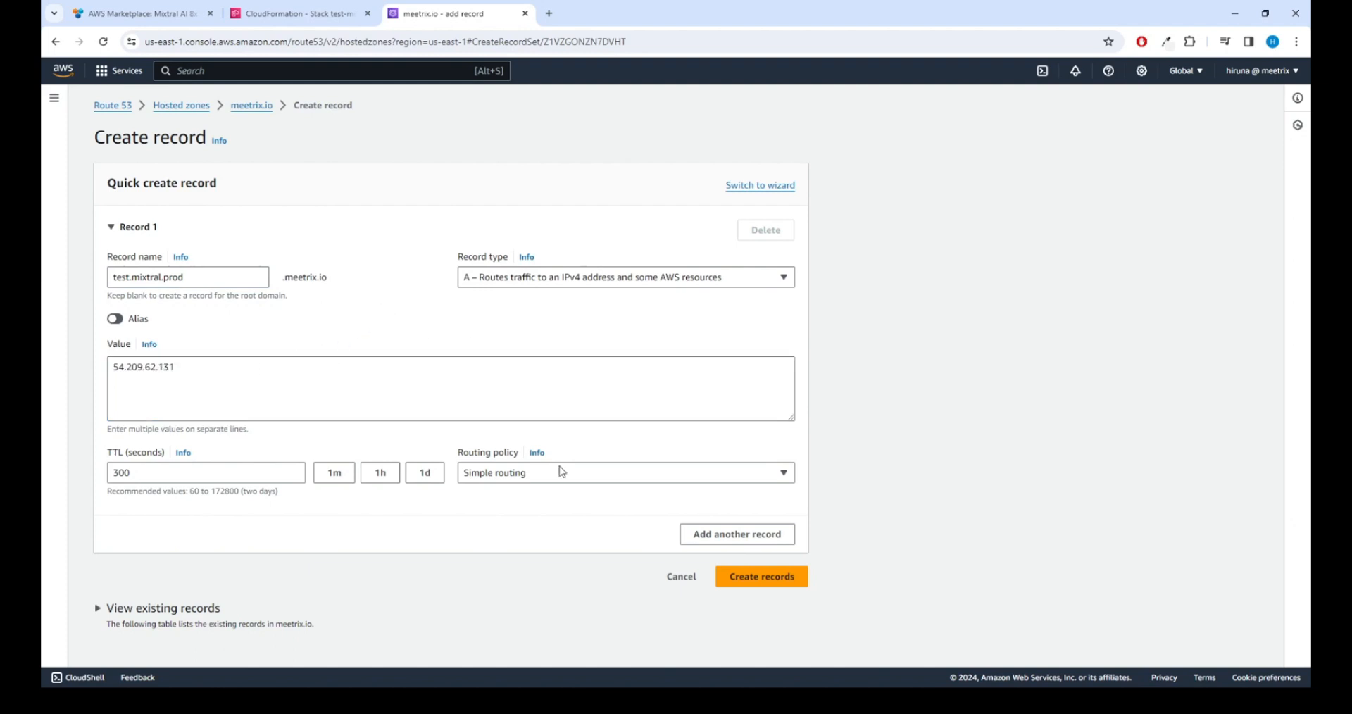
{"action": "left_click", "coordinate": [755, 579]}
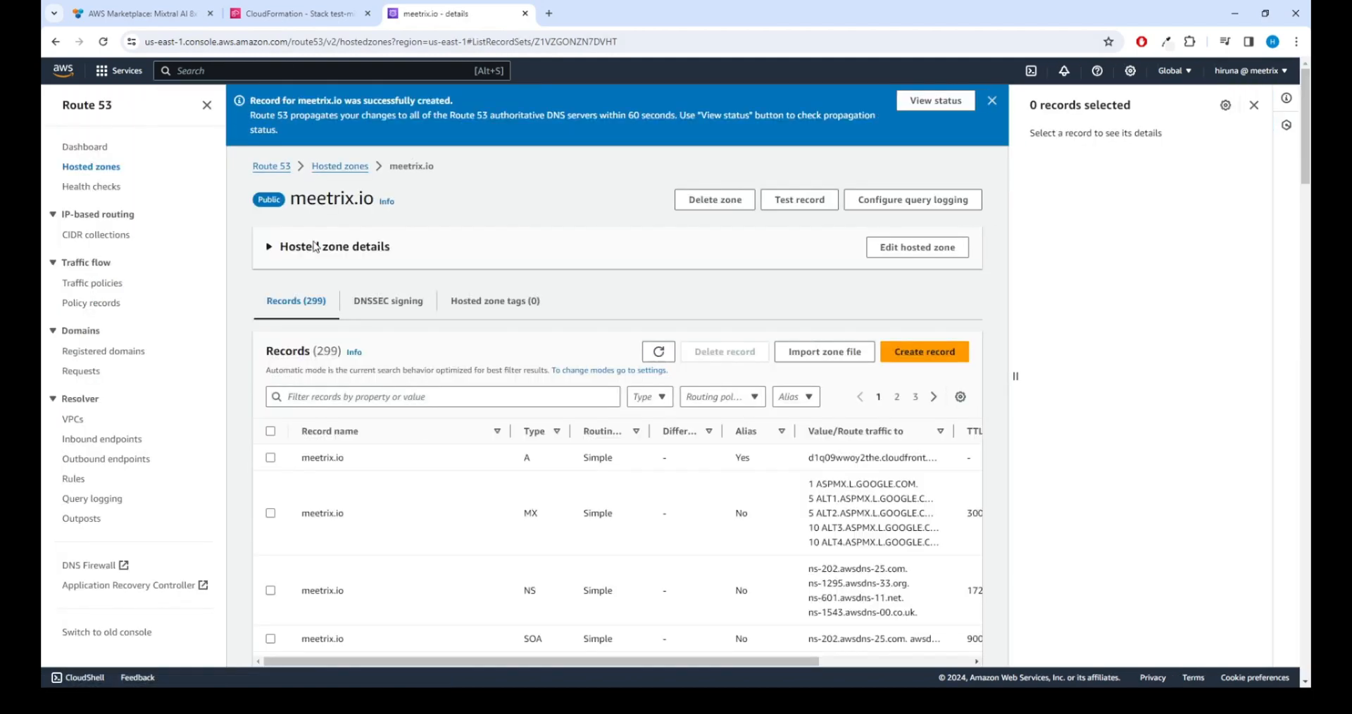
Step: Back in CloudFormation, open the DashboardUrl in a new tab, then close its privacy error page
{"action": "left_click", "coordinate": [329, 398]}
{"action": "left_click", "coordinate": [259, 14]}
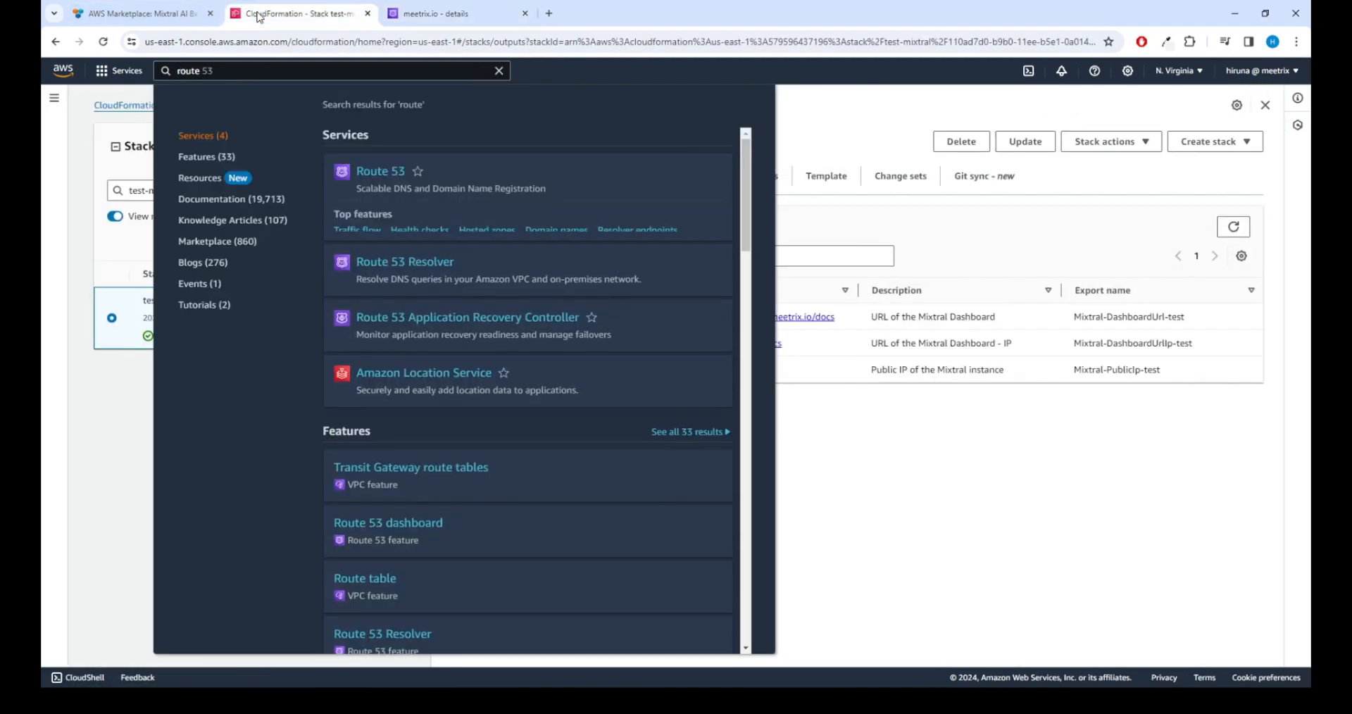
{"action": "left_click", "coordinate": [825, 220]}
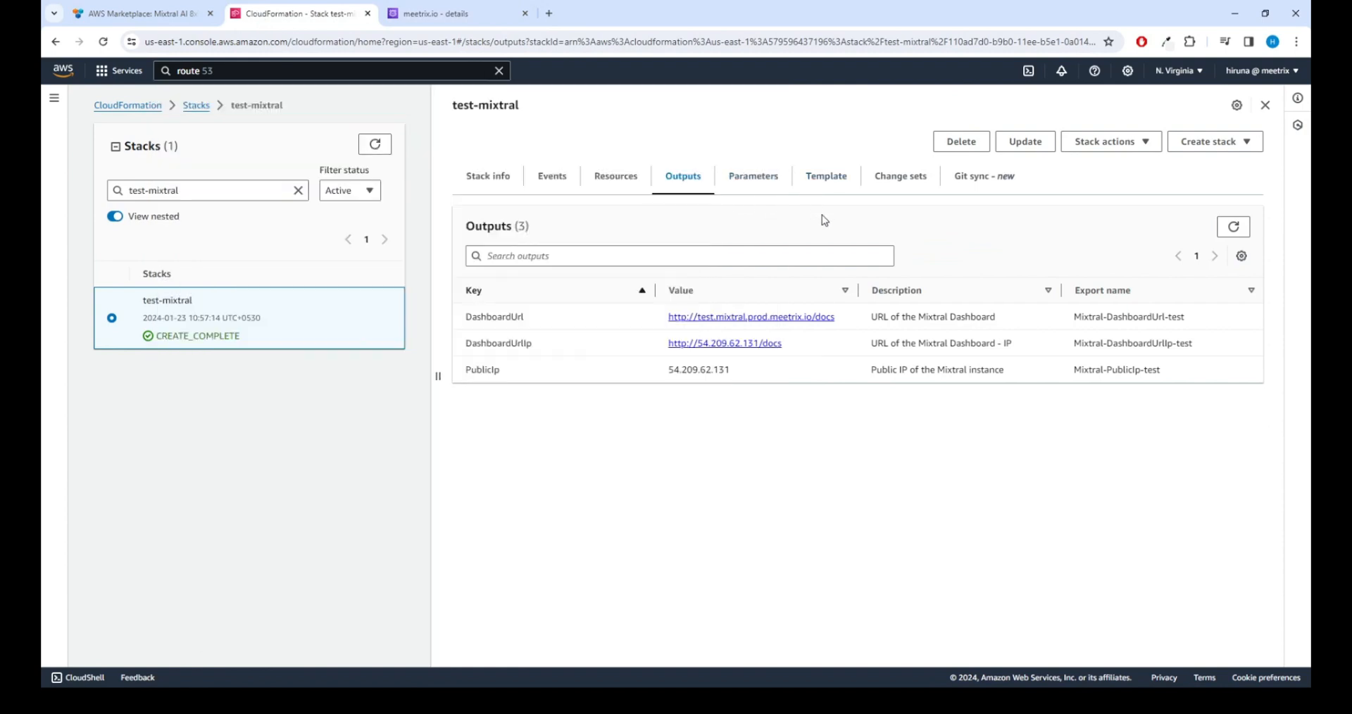
{"action": "right_click", "coordinate": [773, 323]}
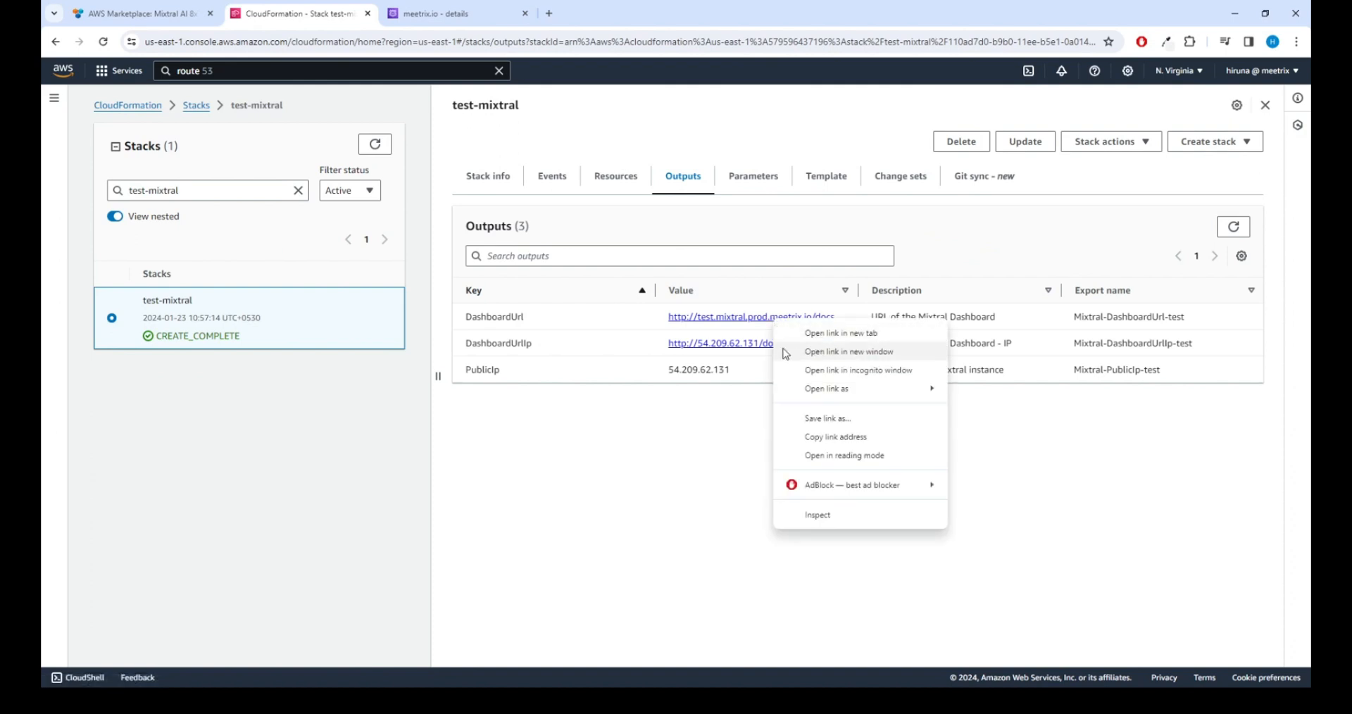
{"action": "left_click", "coordinate": [824, 335]}
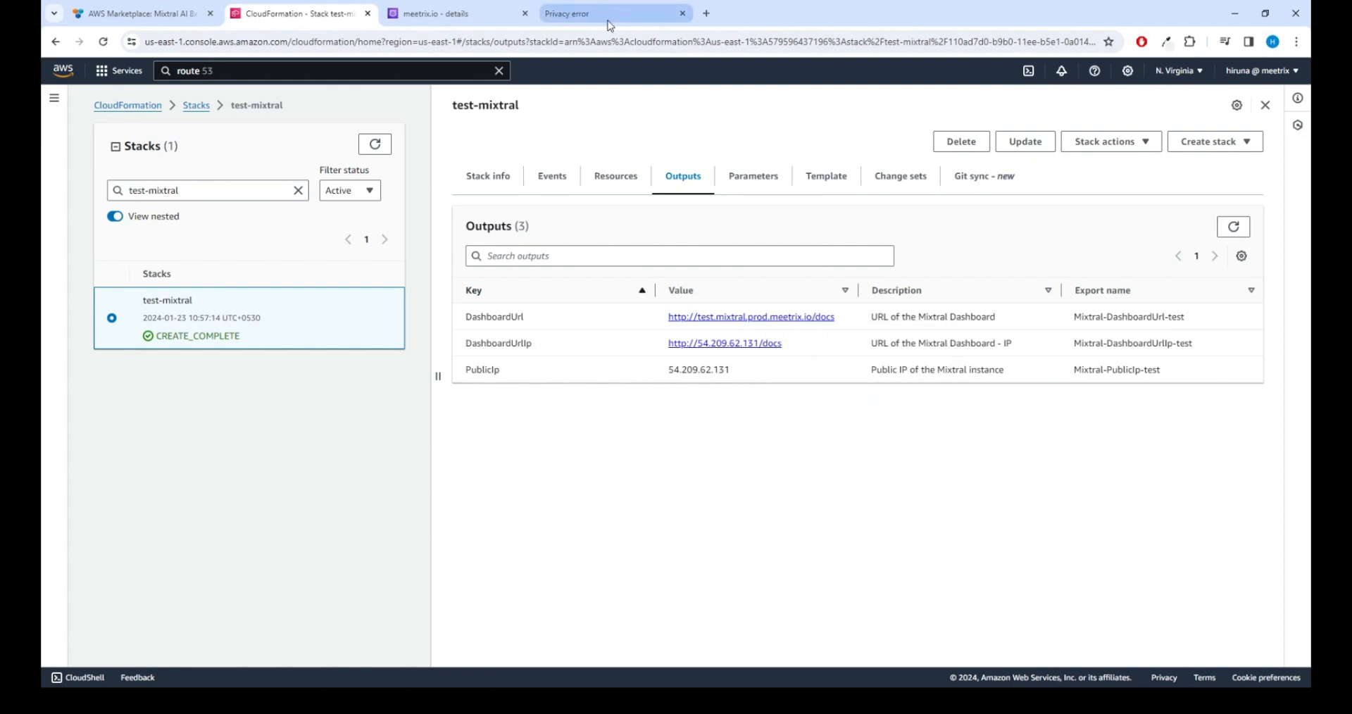
{"action": "left_click", "coordinate": [606, 13]}
{"action": "key", "text": "ctrl+w"}
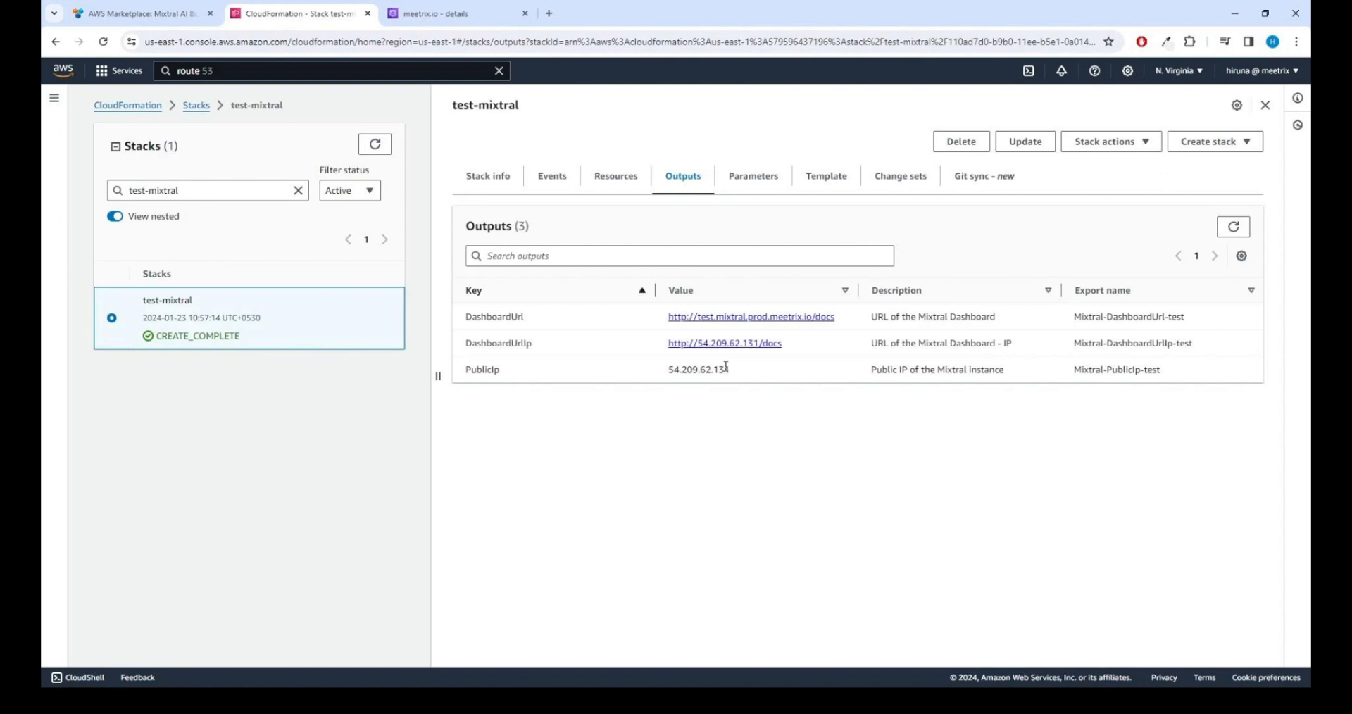
Step: Copy the PublicIp value 54.209.62.131 from the stack outputs
{"action": "left_click_drag", "start_coordinate": [725, 367], "coordinate": [662, 369]}
{"action": "right_click", "coordinate": [680, 367]}
{"action": "left_click", "coordinate": [698, 389]}
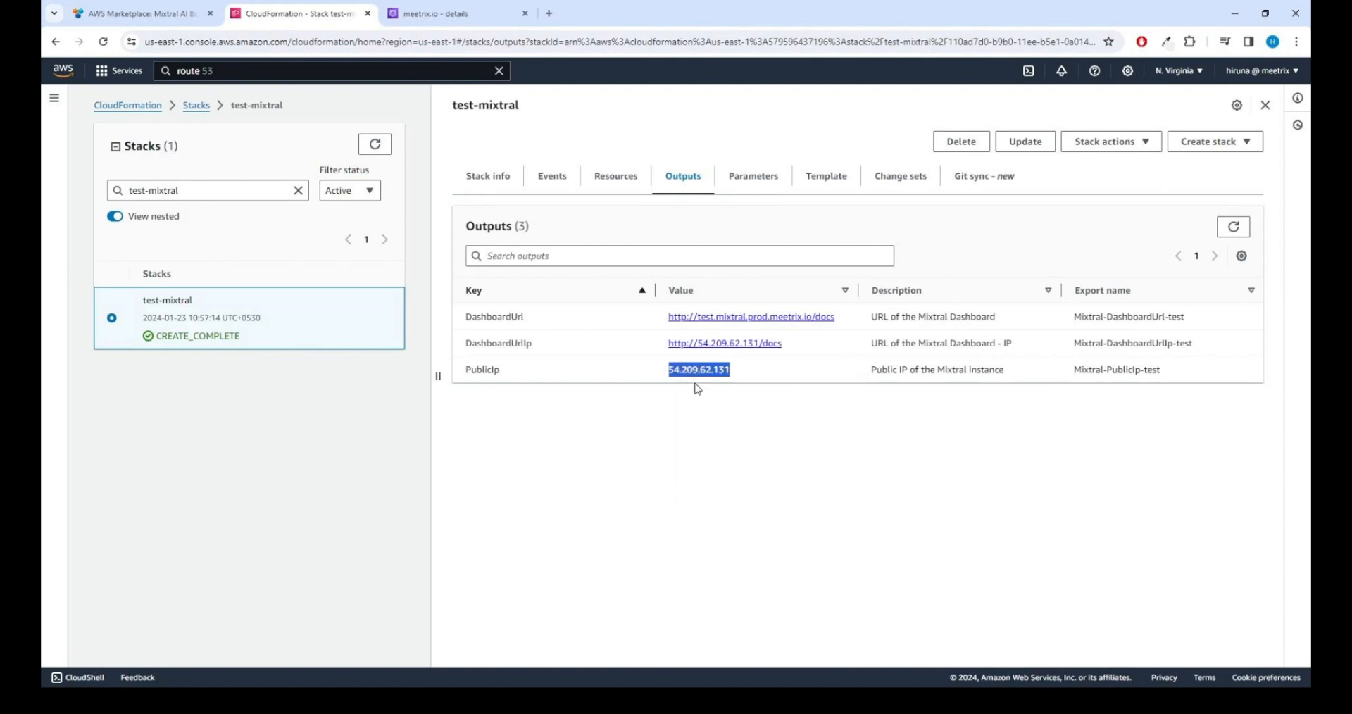
{"action": "key", "text": "alt+Tab"}
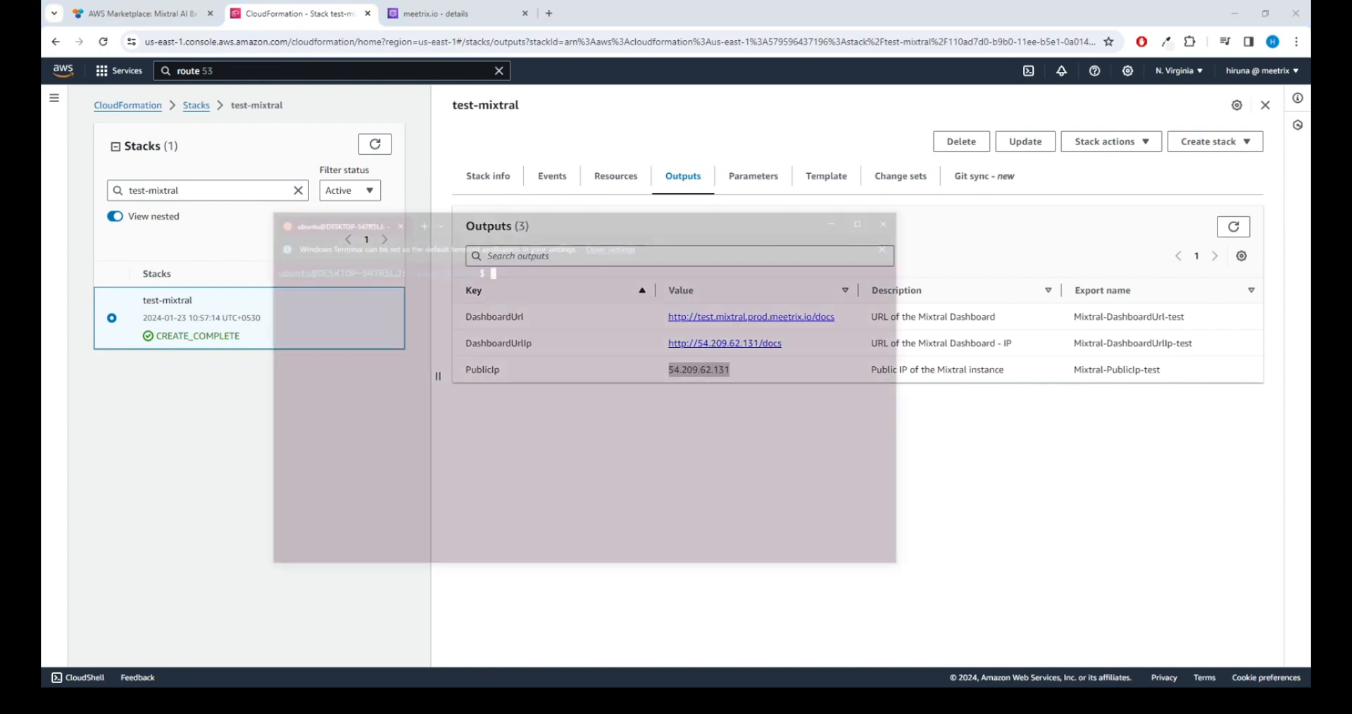
Step: SSH as ubuntu into 54.209.62.131 with the .pem key, accept the host, paste the certificate command
{"action": "type", "text": "ssh -i"}
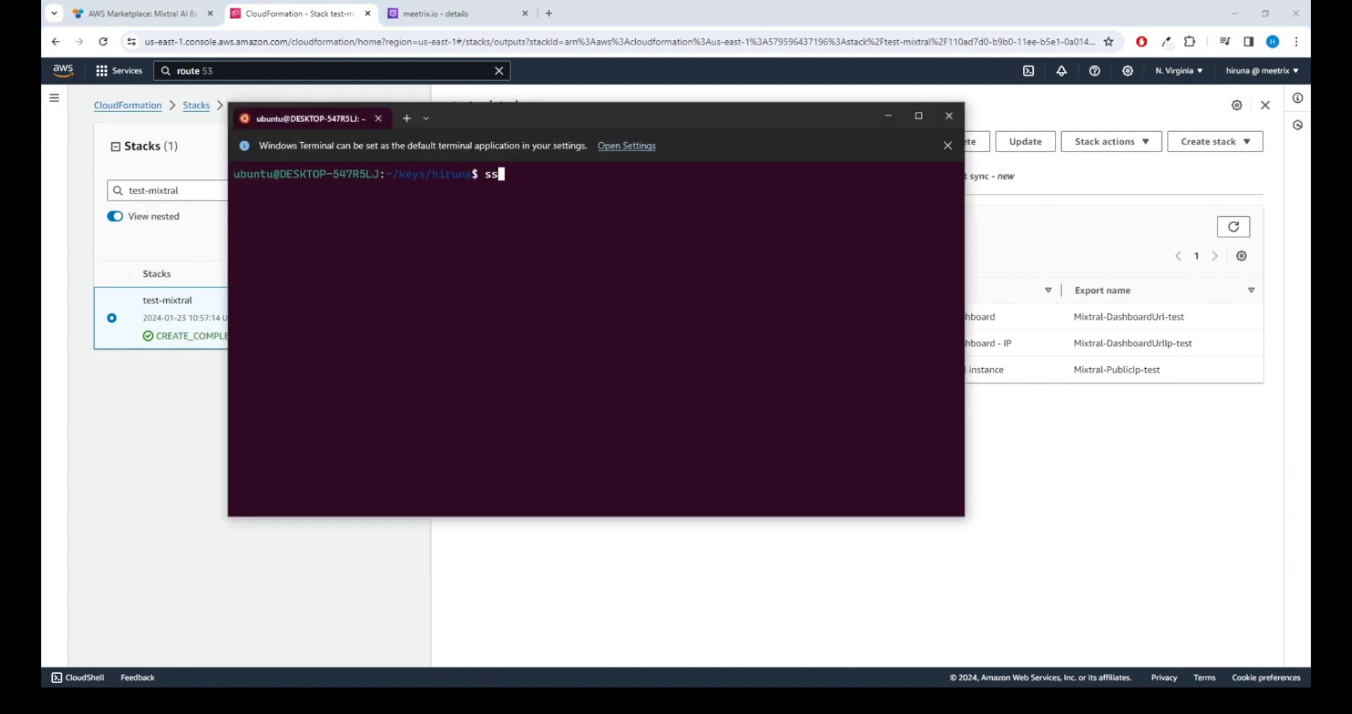
{"action": "type", "text": " hiruna.pem ubun"}
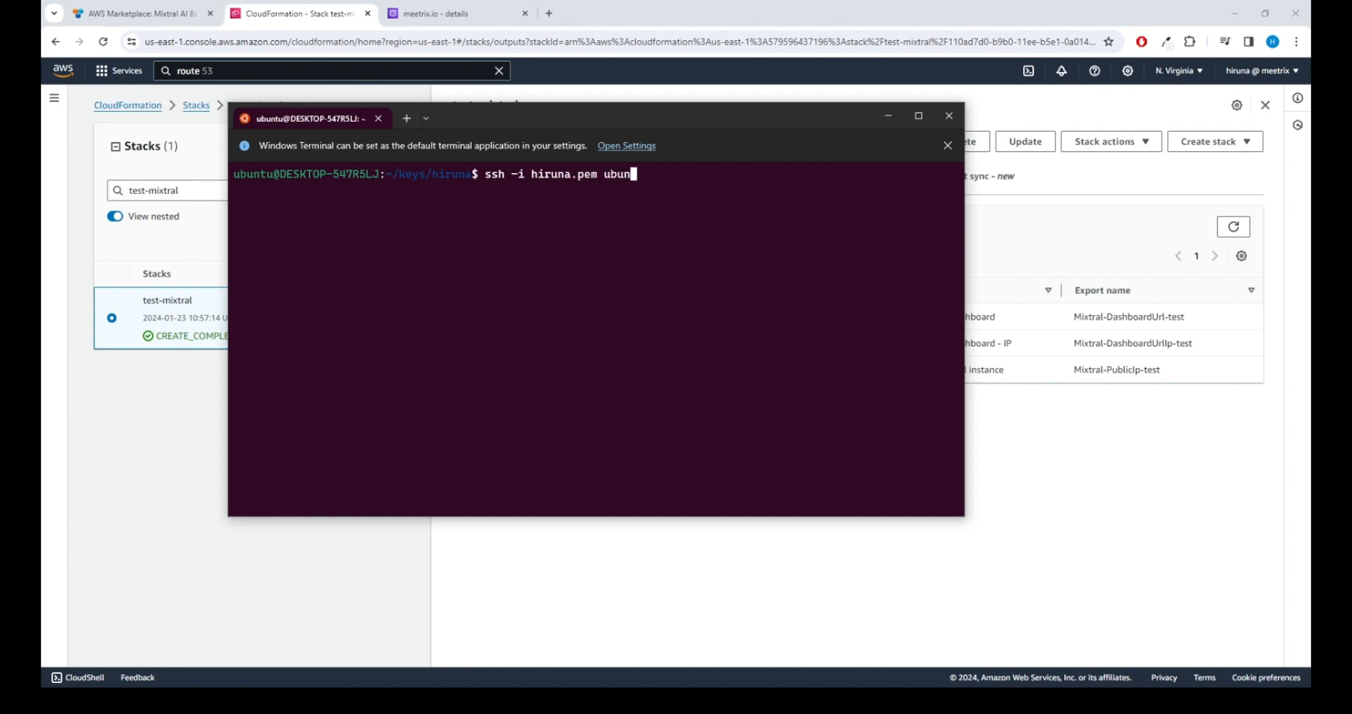
{"action": "type", "text": "tu@"}
{"action": "key", "text": "ctrl+v"}
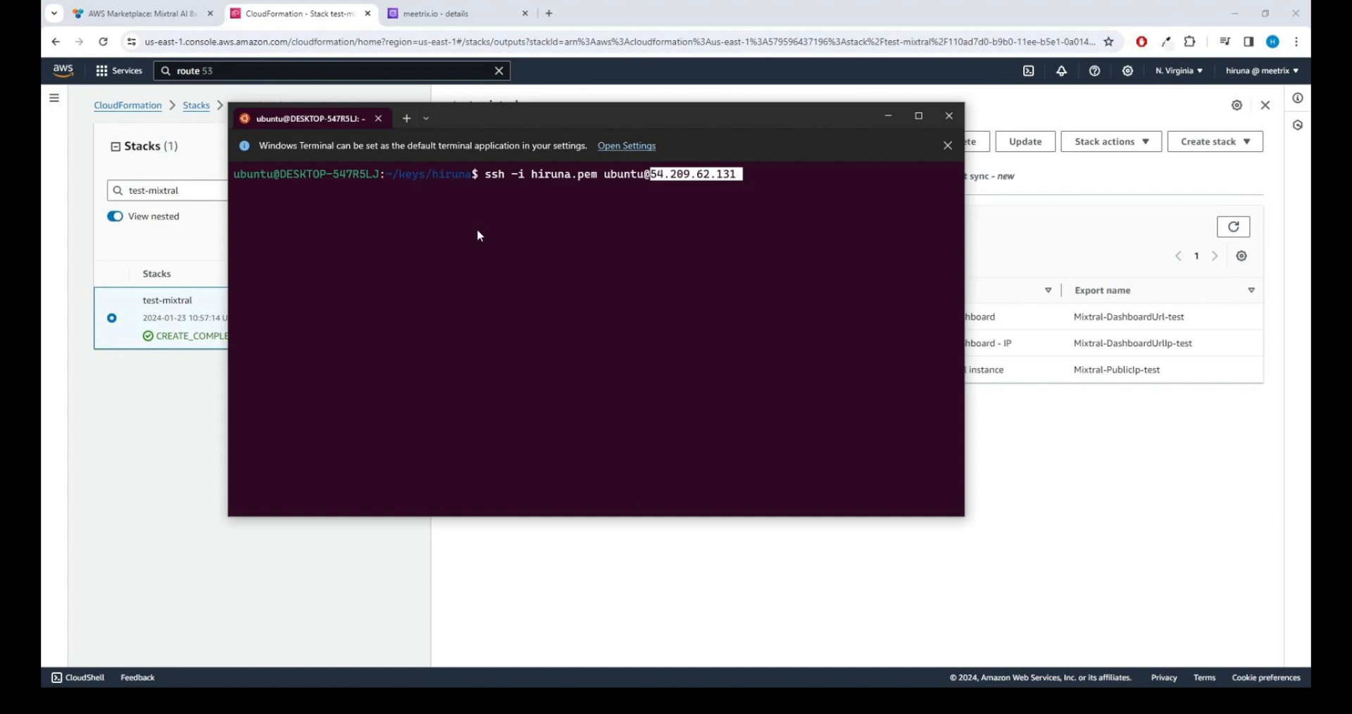
{"action": "key", "text": "Return"}
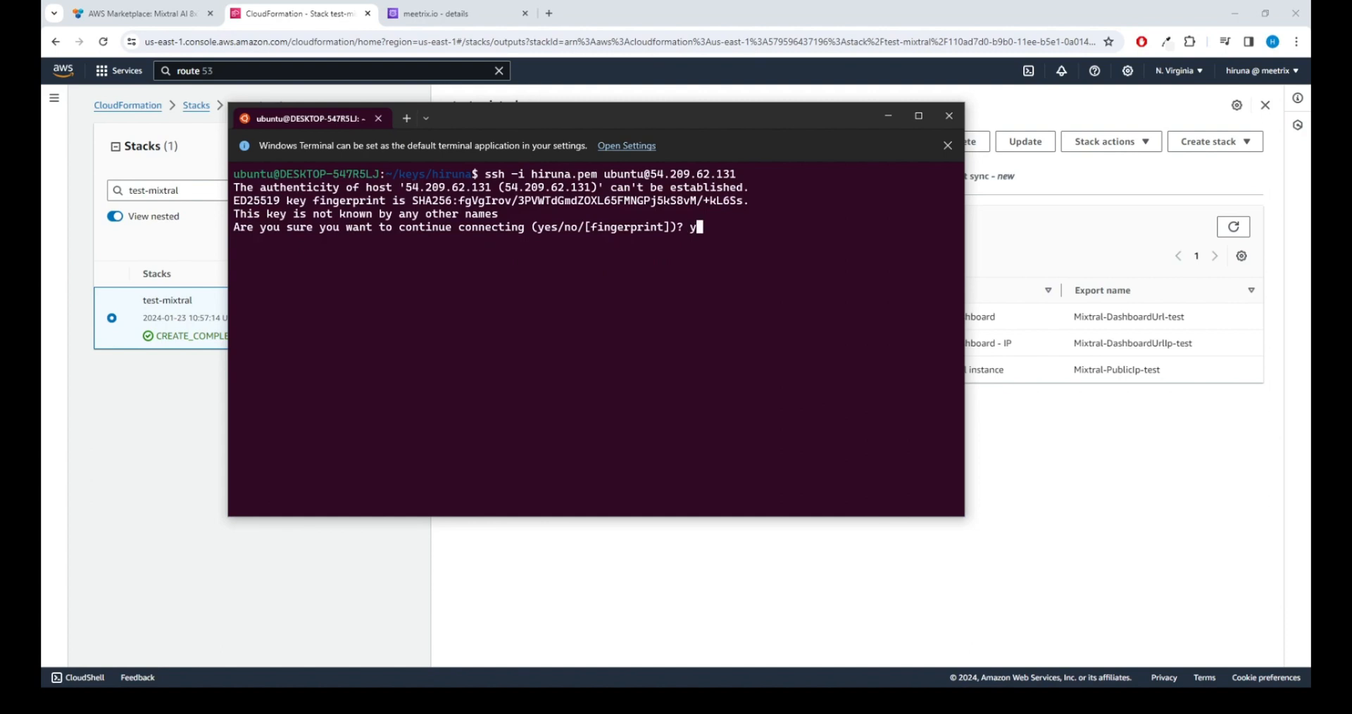
{"action": "type", "text": "yes"}
{"action": "key", "text": "Return"}
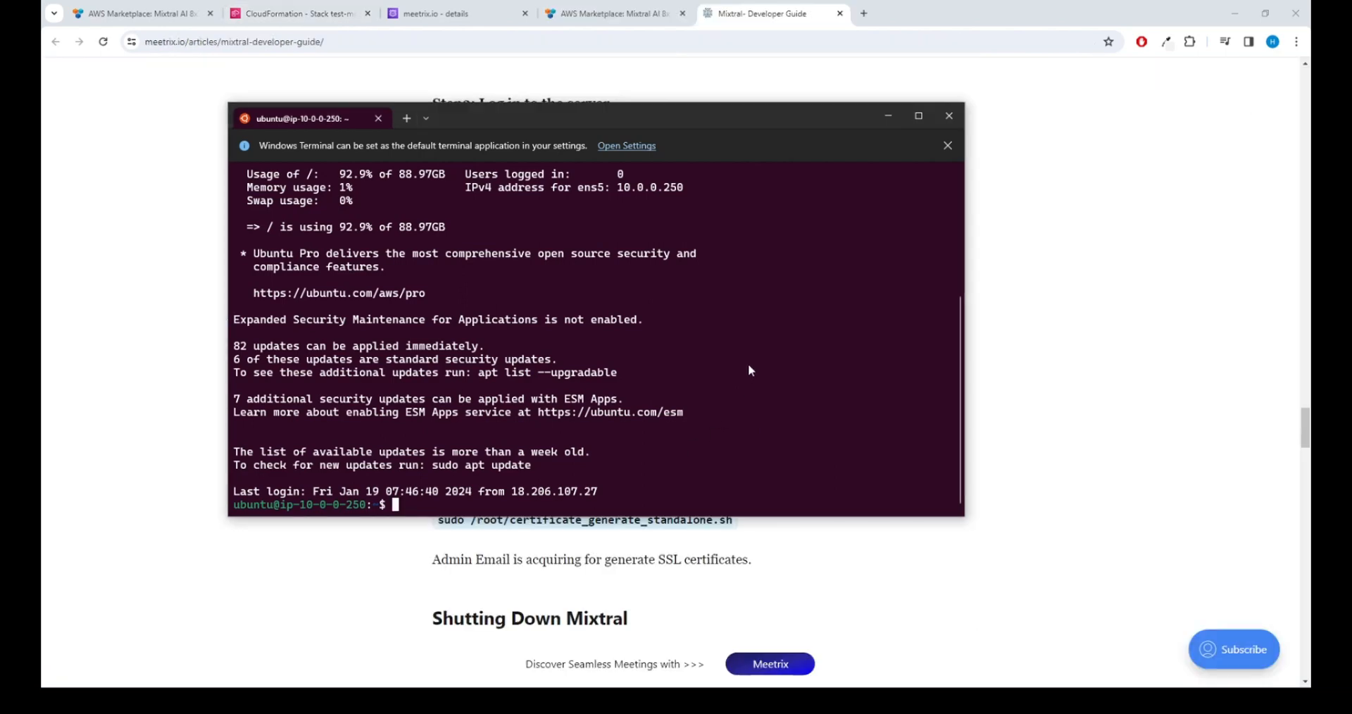
{"action": "key", "text": "ctrl+v"}
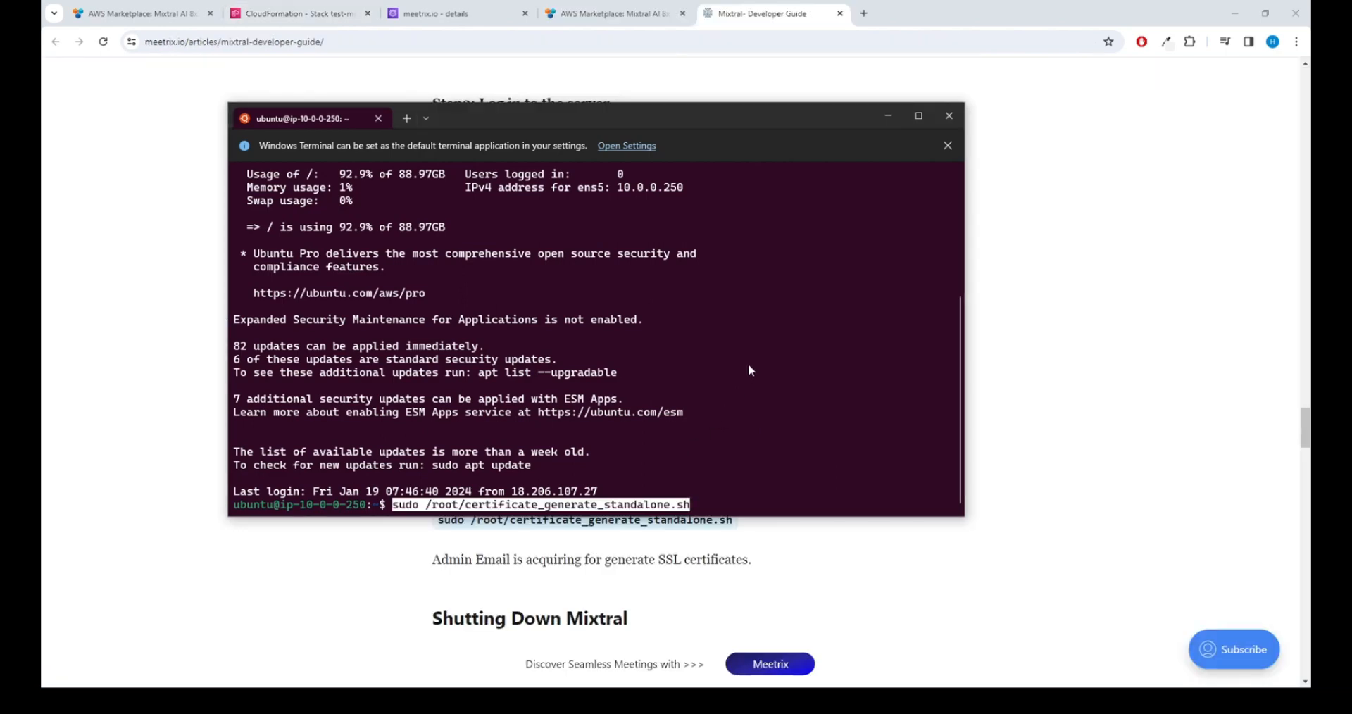
Step: Run the certificate script, accept the Let's Encrypt terms, enter the admin email, decline EFF sharing
{"action": "key", "text": "Return"}
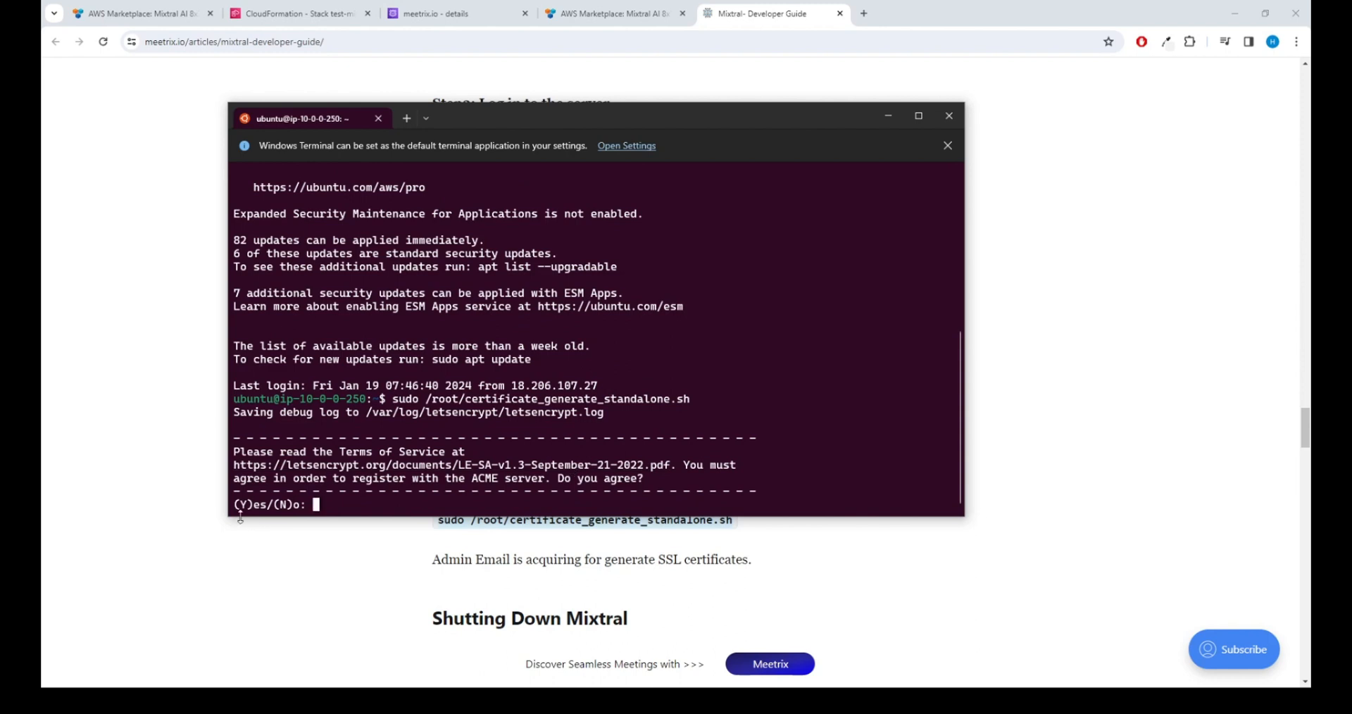
{"action": "type", "text": "Y"}
{"action": "key", "text": "Return"}
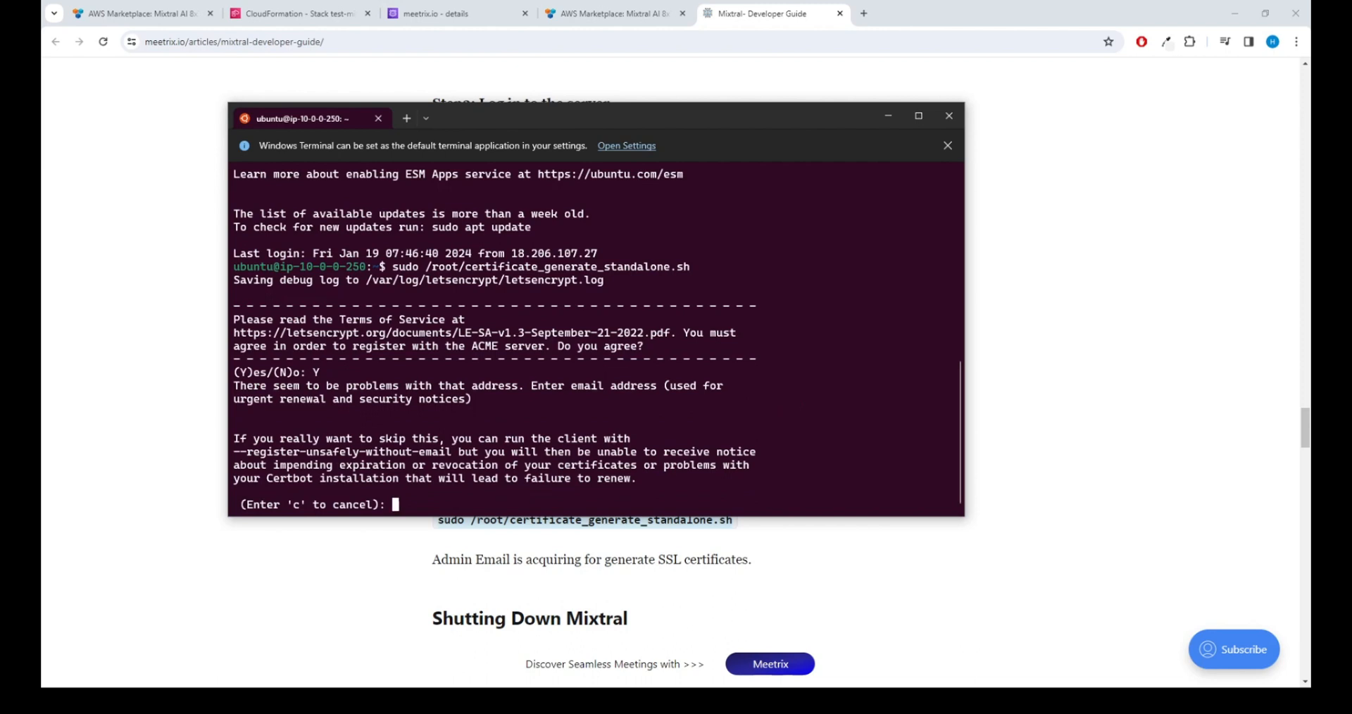
{"action": "key", "text": "Return"}
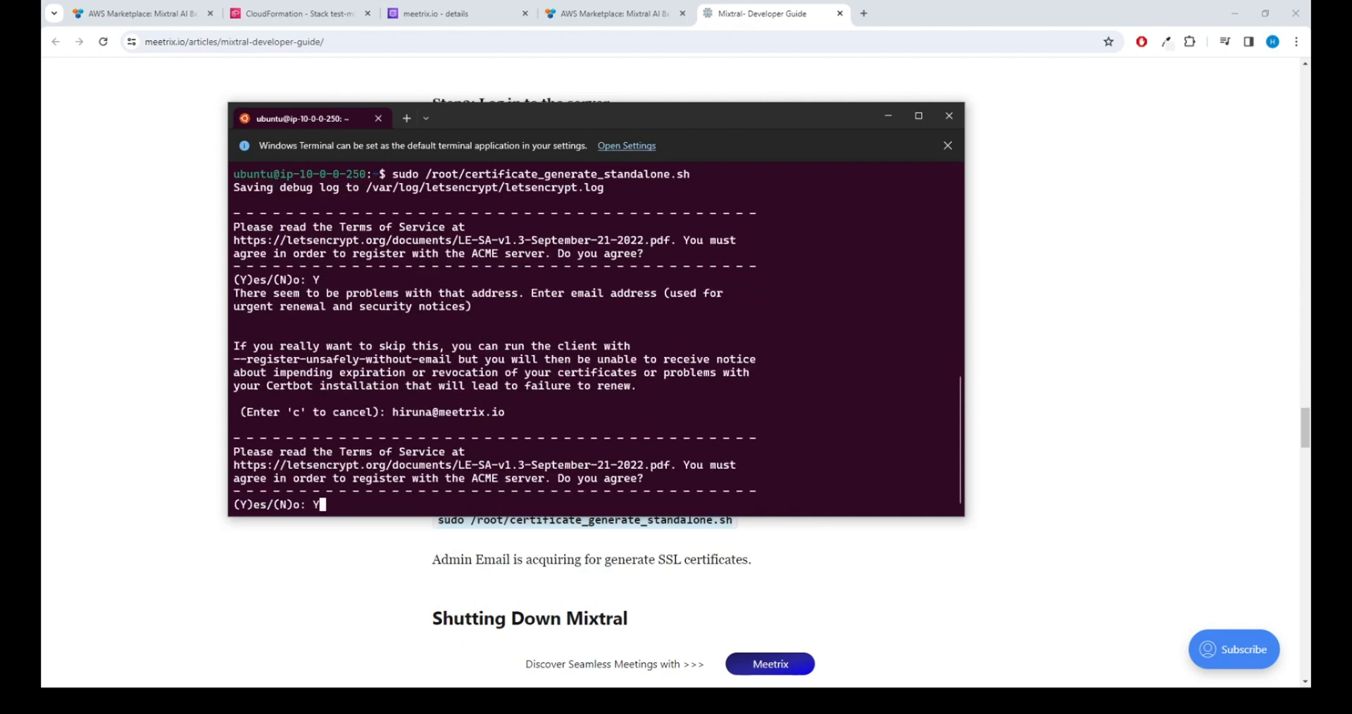
{"action": "type", "text": "Y"}
{"action": "key", "text": "Return"}
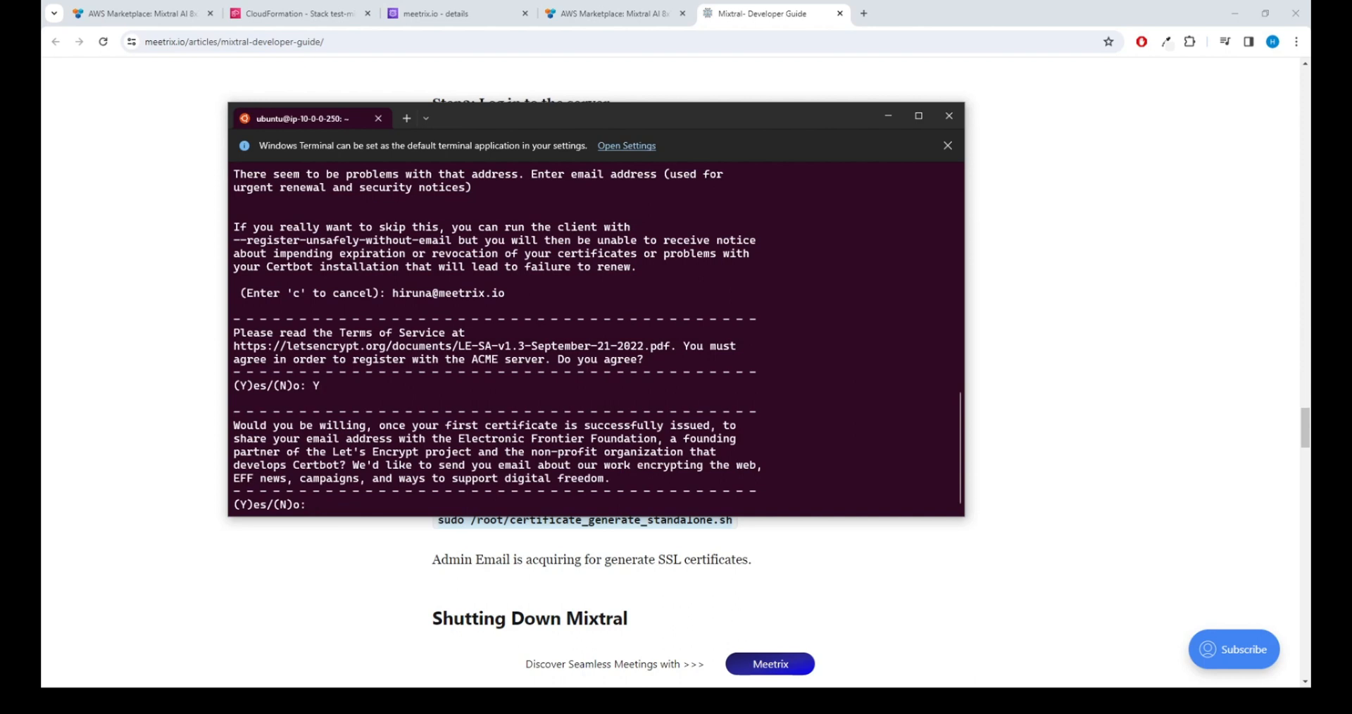
{"action": "type", "text": "N"}
{"action": "key", "text": "Return"}
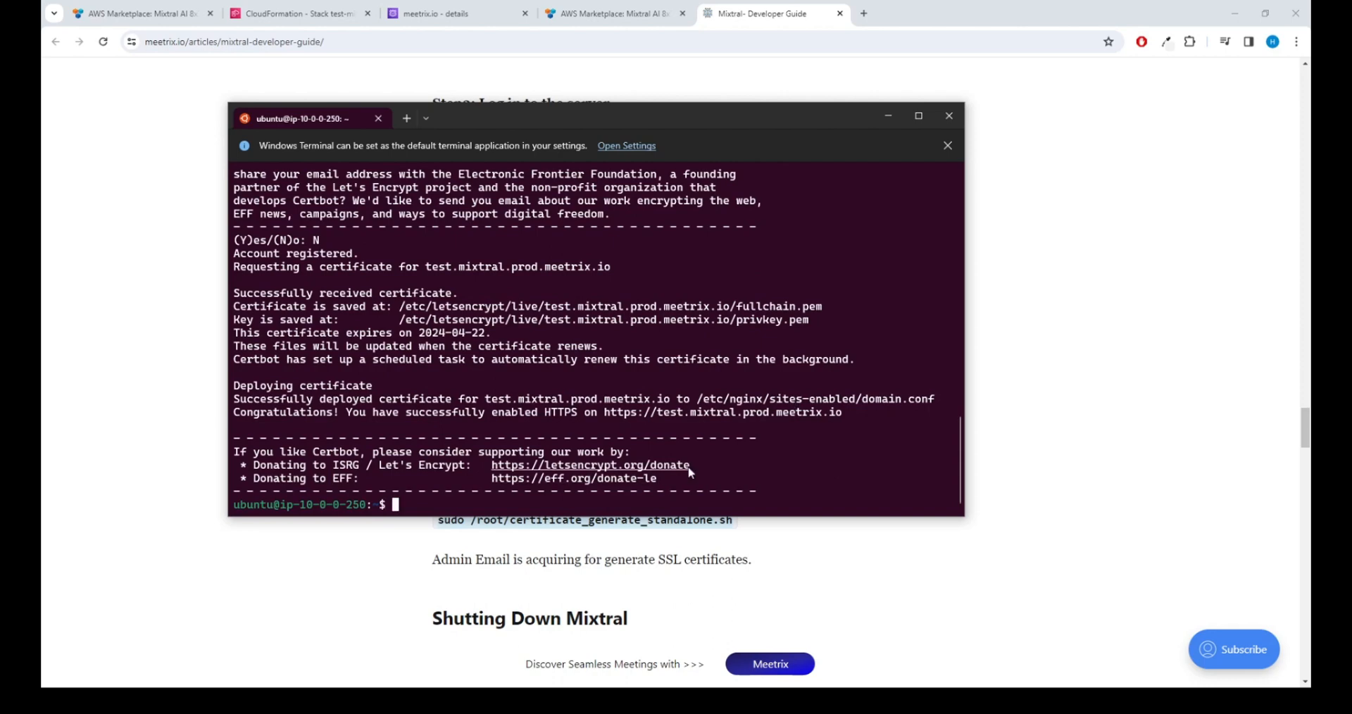
{"action": "key", "text": "Return"}
{"action": "key", "text": "Return"}
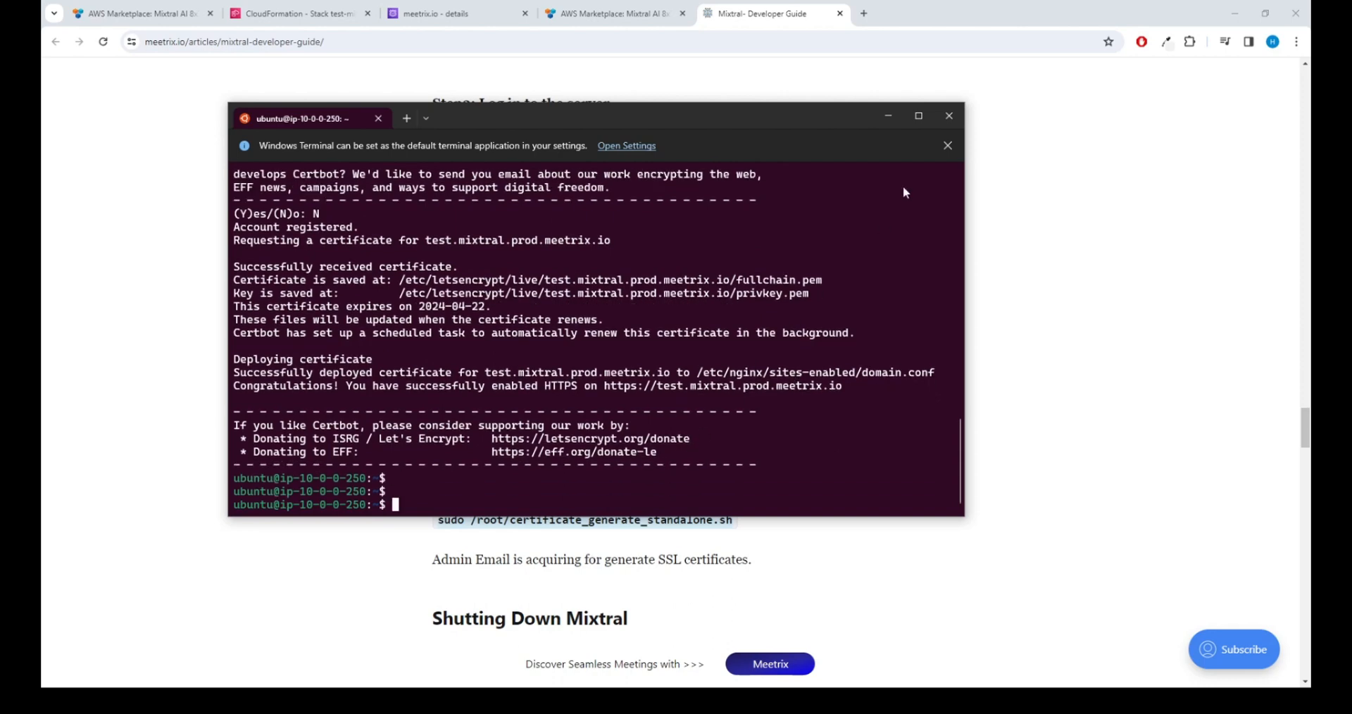
Step: Open the stack's DashboardUrl in a new tab to view the llama.cpp API docs page
{"action": "left_click", "coordinate": [888, 115]}
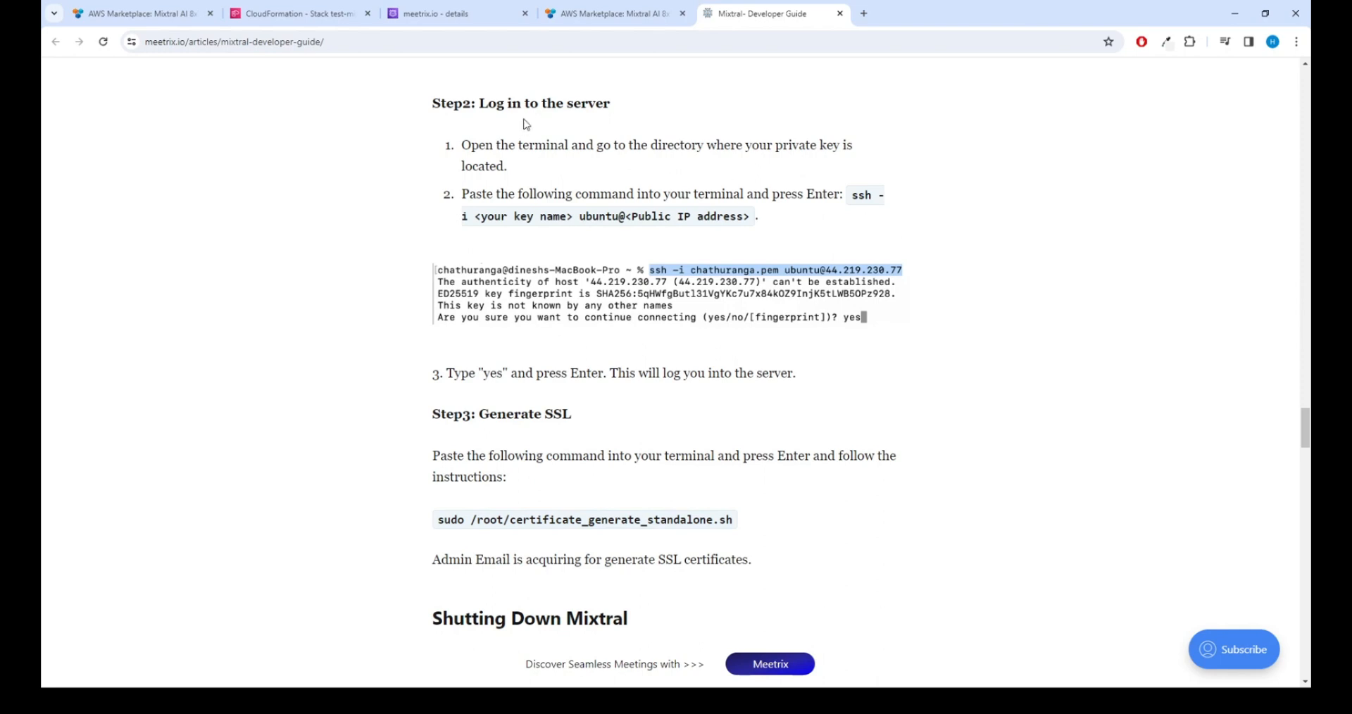
{"action": "left_click", "coordinate": [288, 10]}
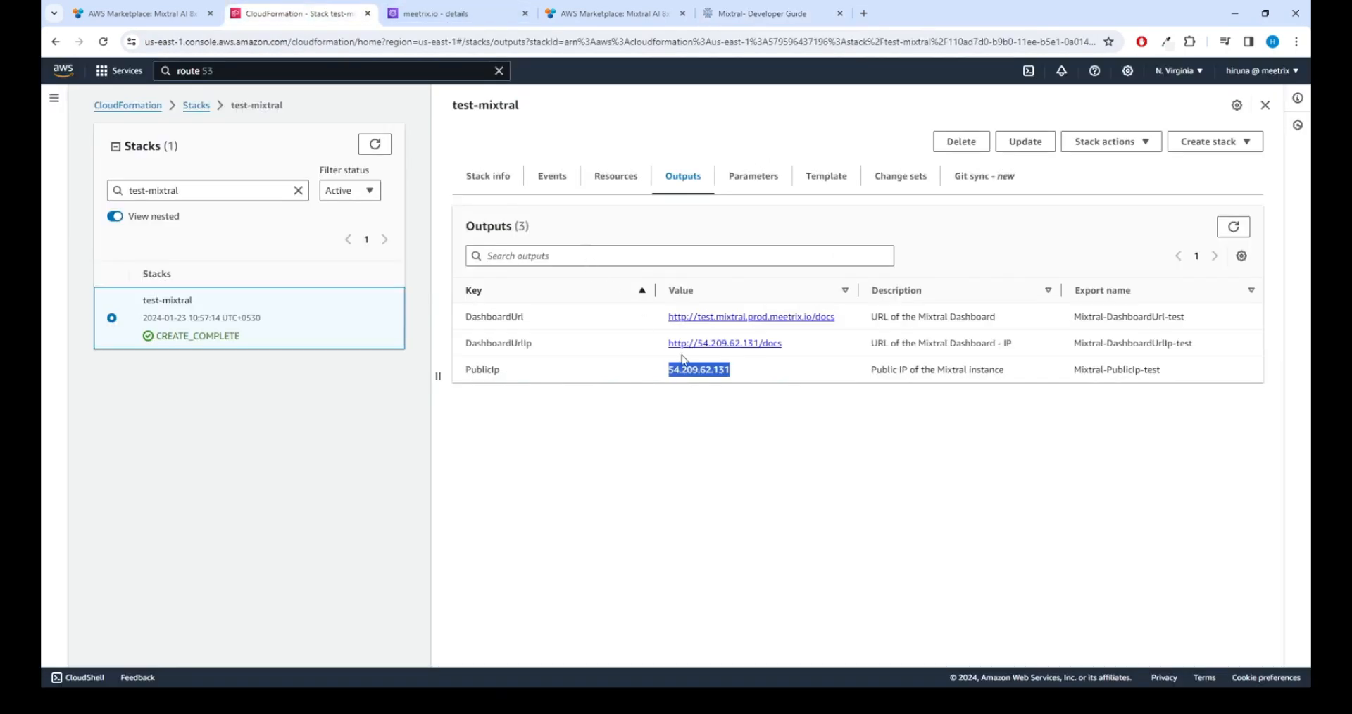
{"action": "left_click", "coordinate": [732, 421]}
{"action": "right_click", "coordinate": [724, 319]}
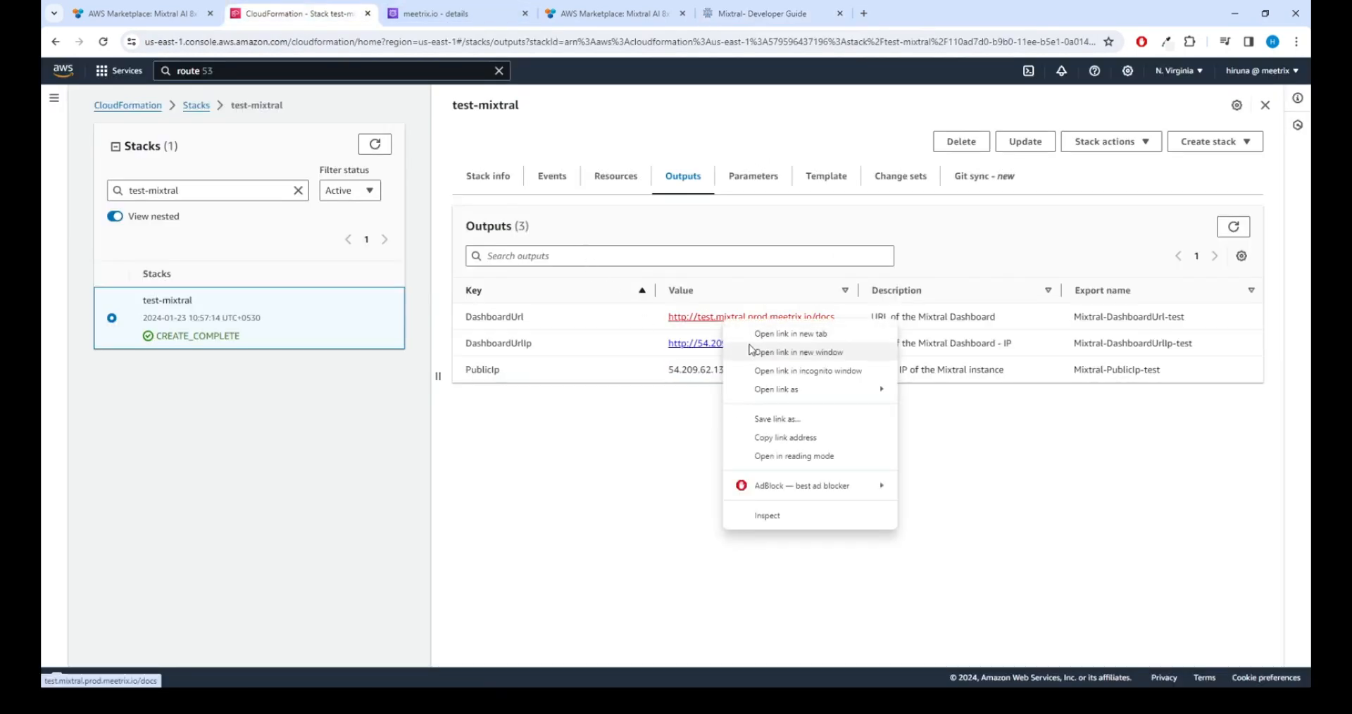
{"action": "left_click", "coordinate": [753, 334]}
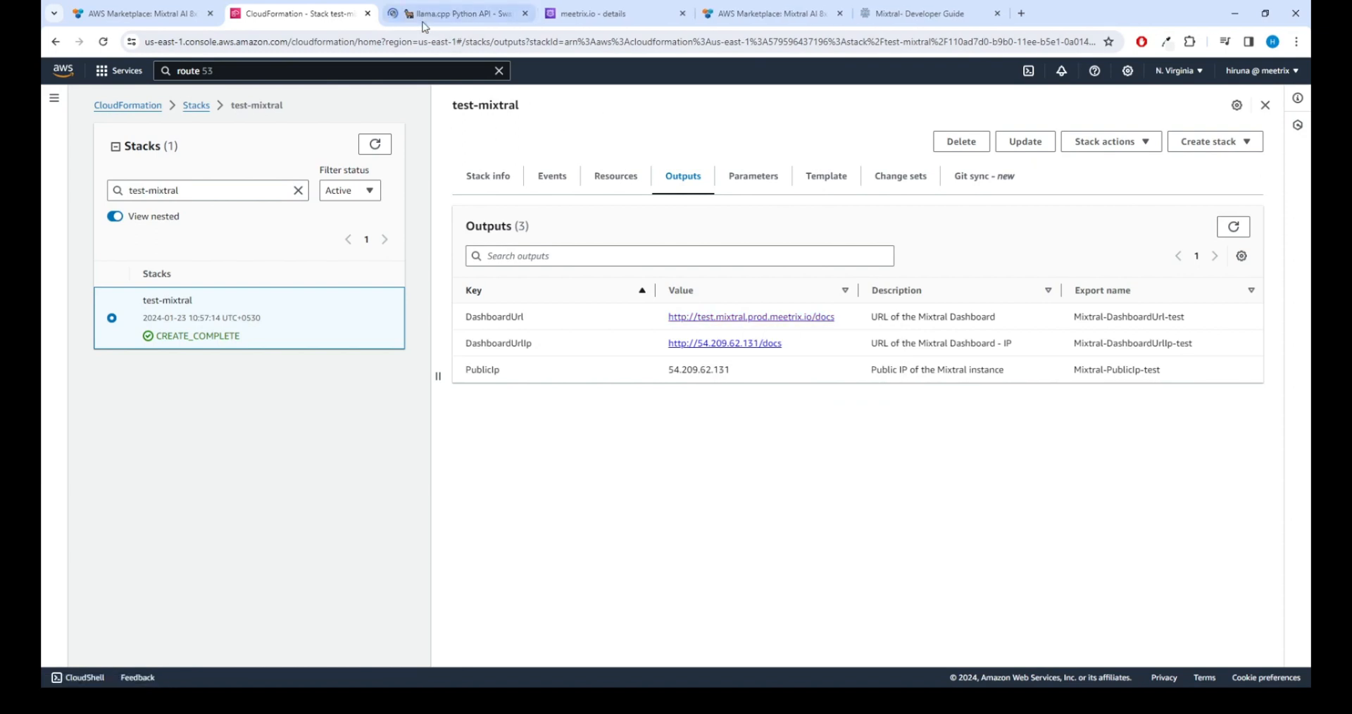
{"action": "left_click", "coordinate": [422, 21]}
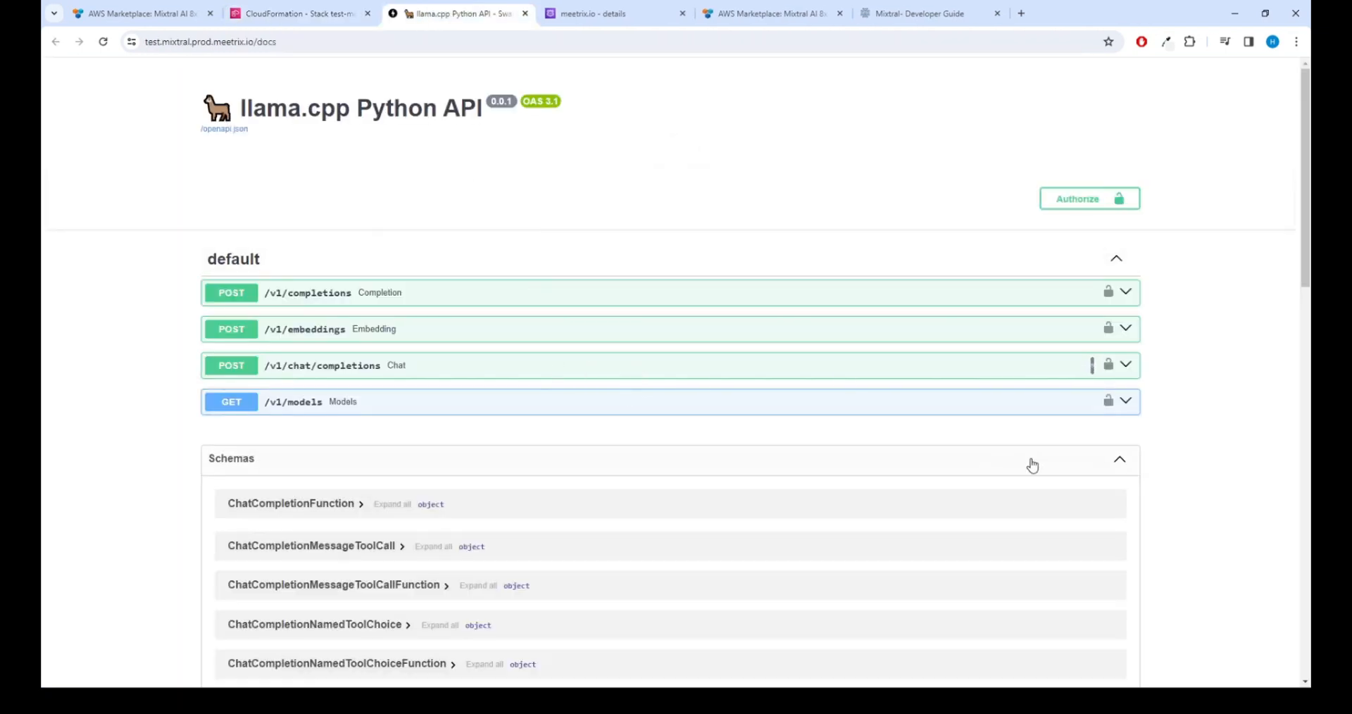
{"action": "left_click_drag", "start_coordinate": [1306, 238], "coordinate": [1308, 202]}
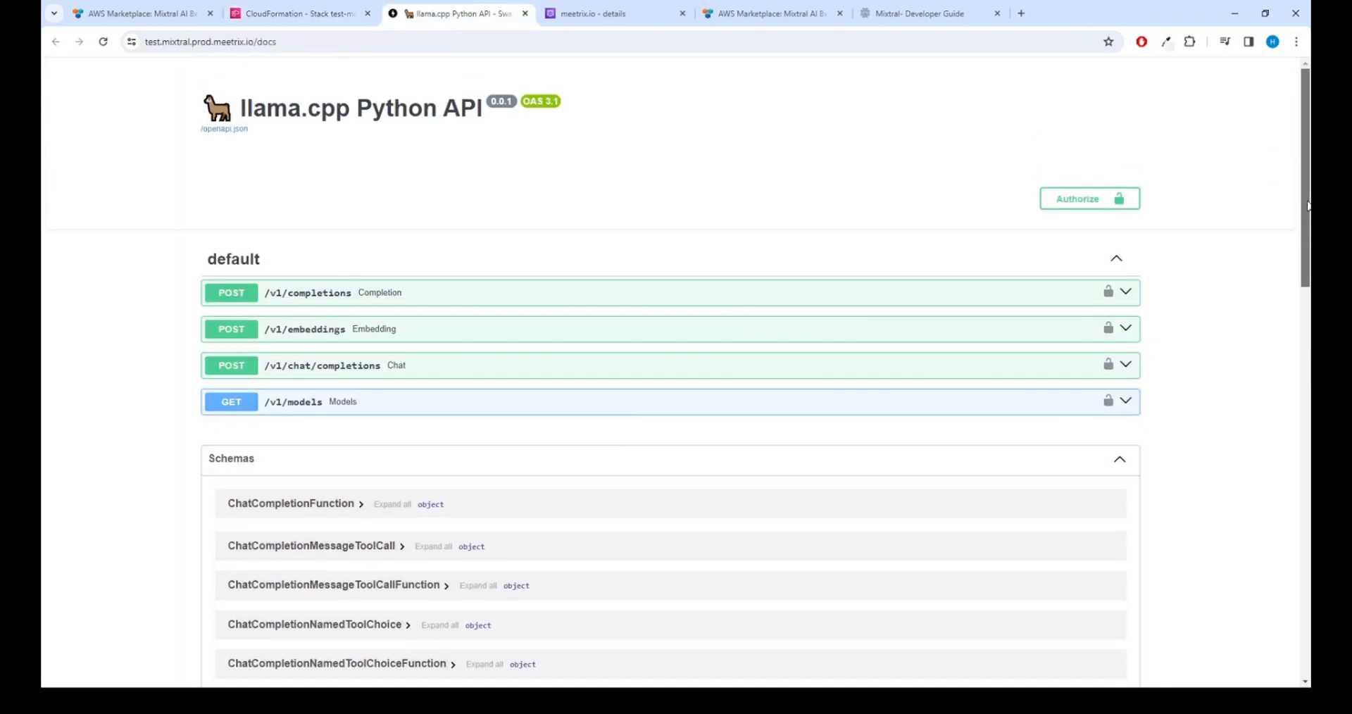